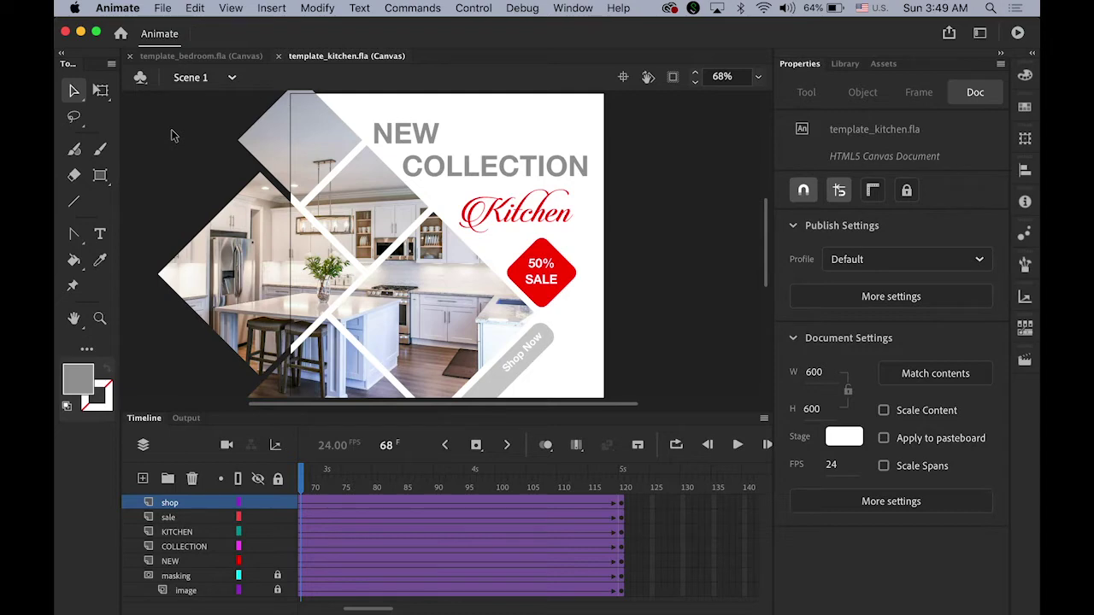
- Test the finished kitchen and bedroom banners in the browser to review their animations
key(super+Return)
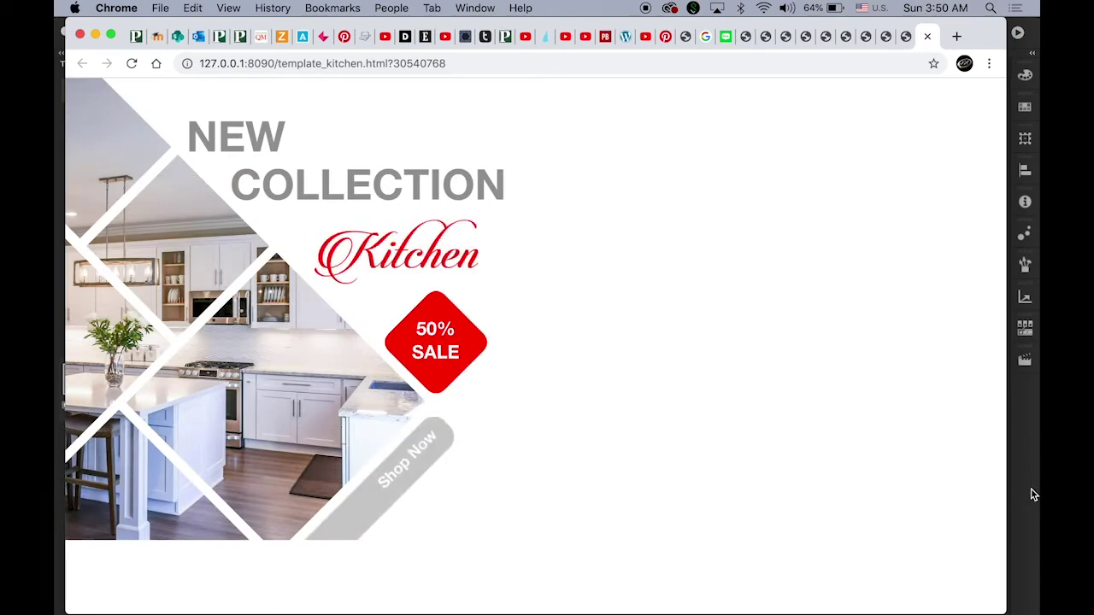
key(super+Tab)
click(137, 418)
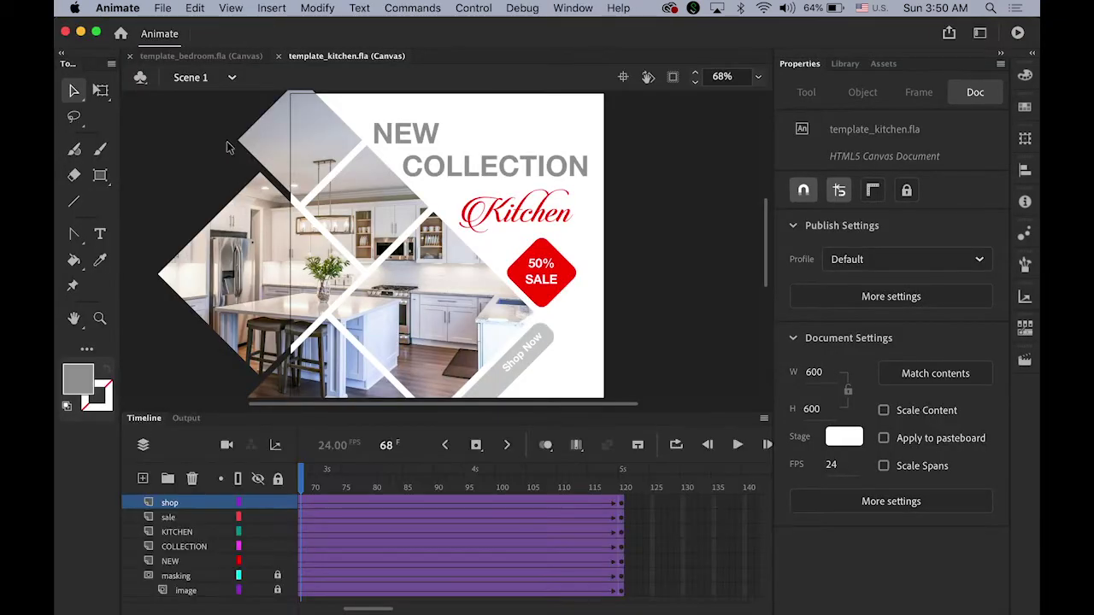
click(205, 55)
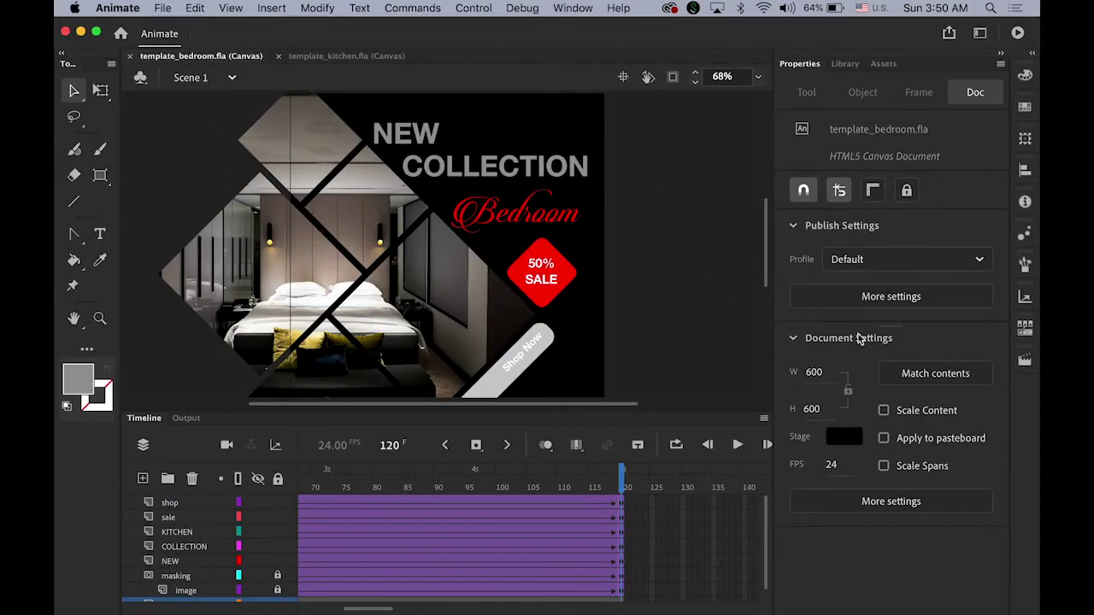
key(super+Return)
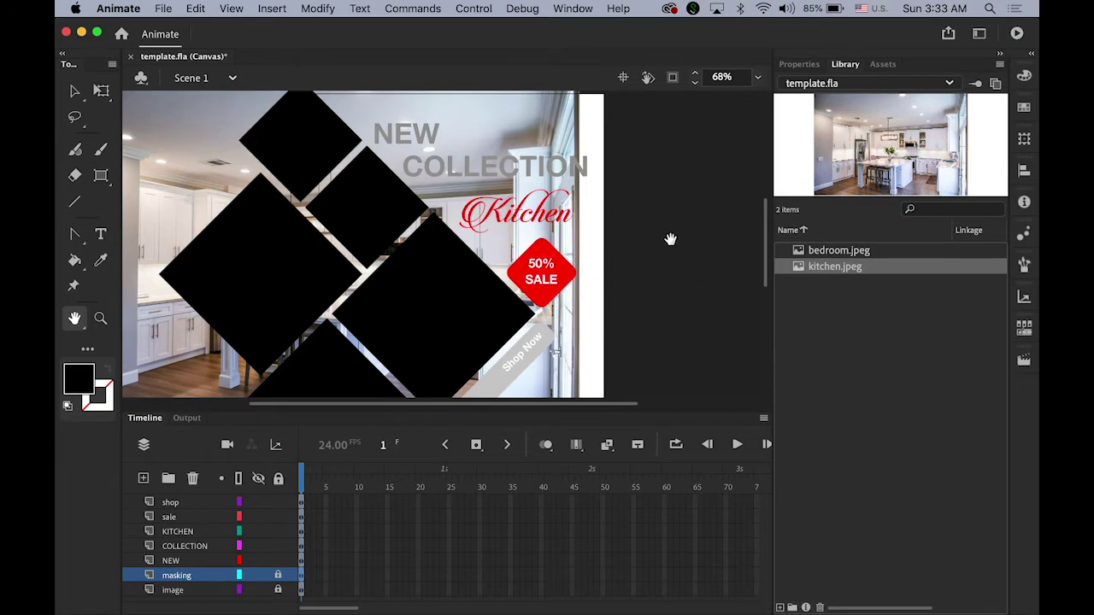
- Turn the masking layer into a mask for the kitchen image layer beneath it
click(800, 250)
click(800, 270)
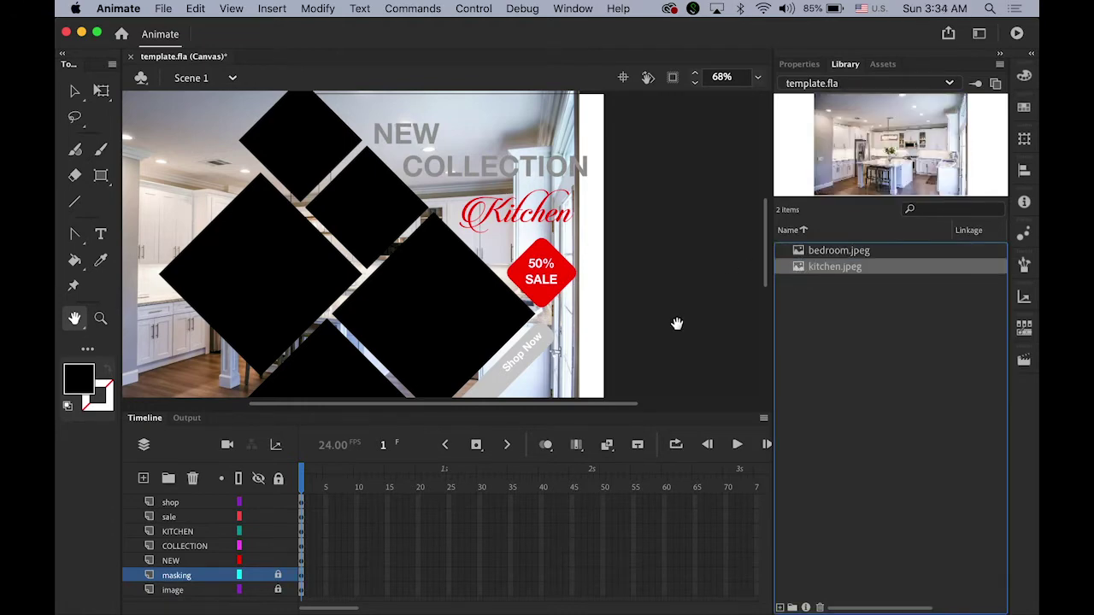
right_click(149, 582)
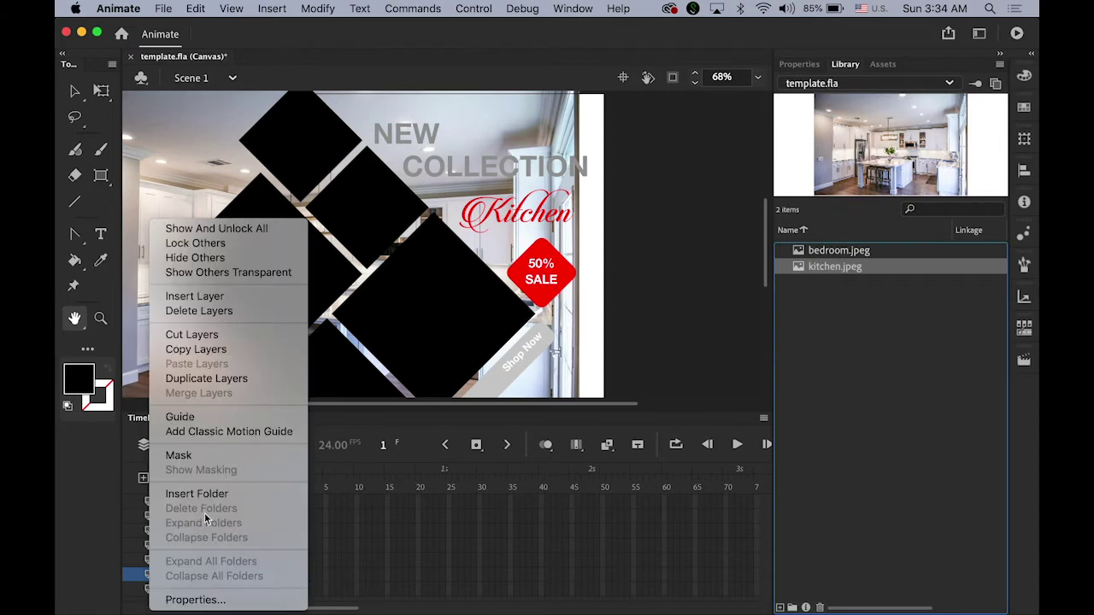
click(224, 461)
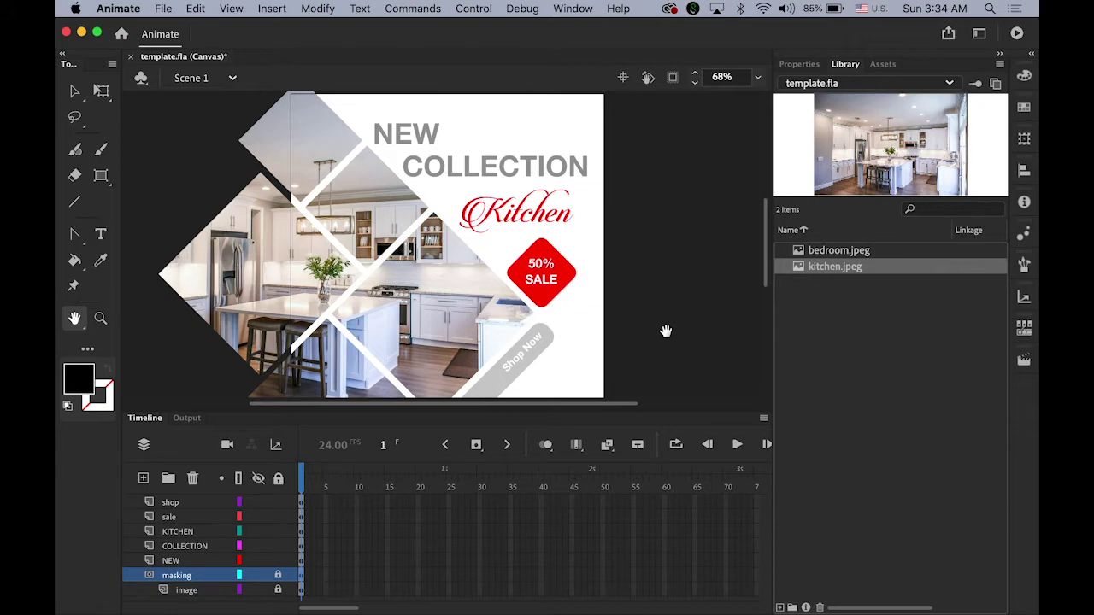
- Test the masked kitchen banner in the browser and return to its timeline
key(super+Return)
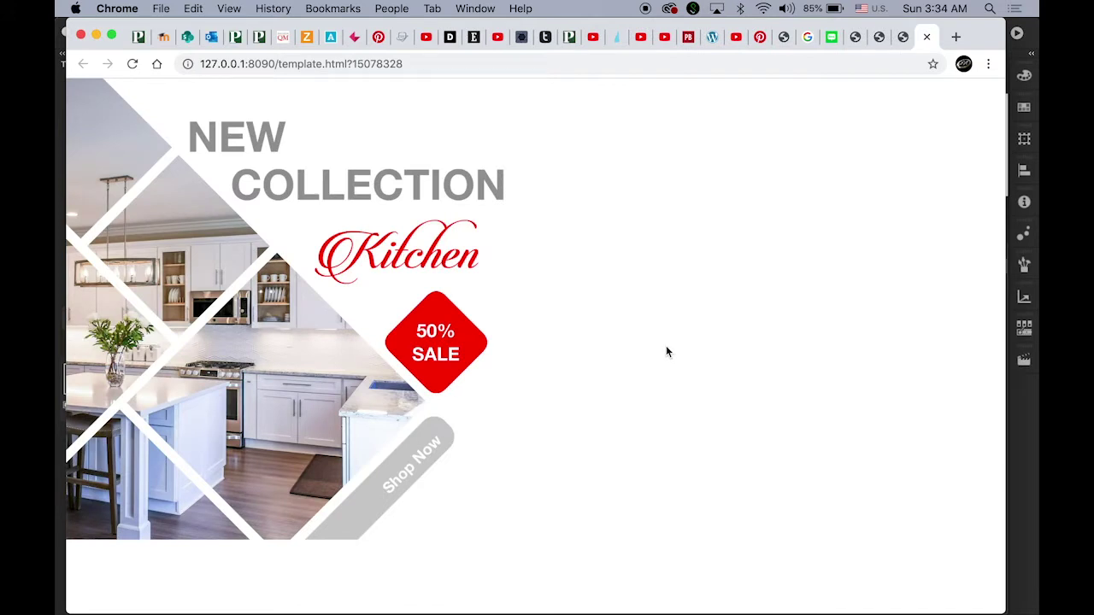
click(1029, 435)
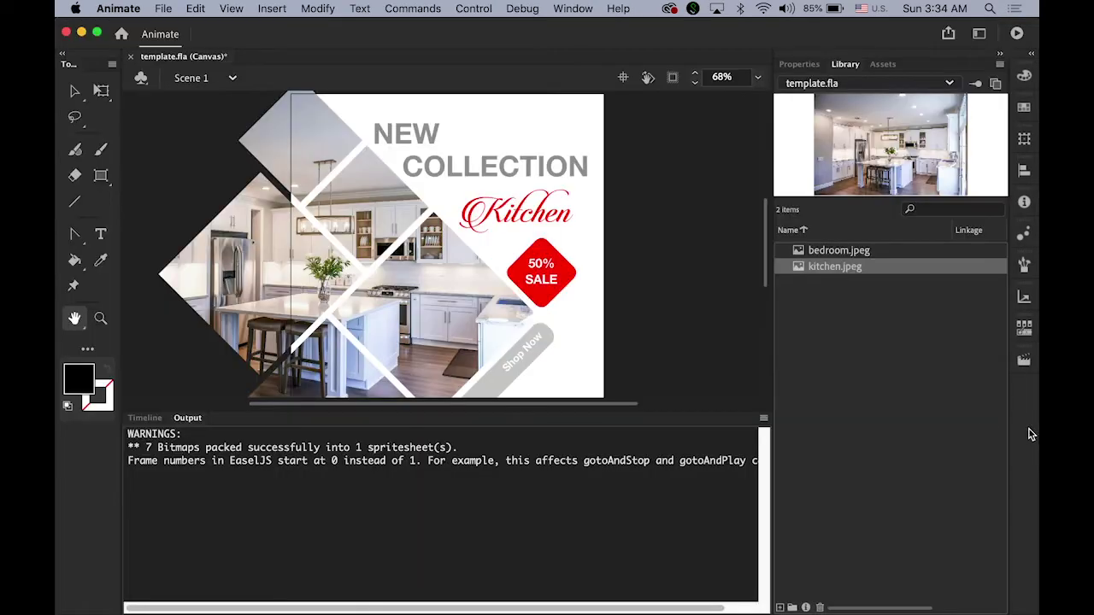
click(146, 419)
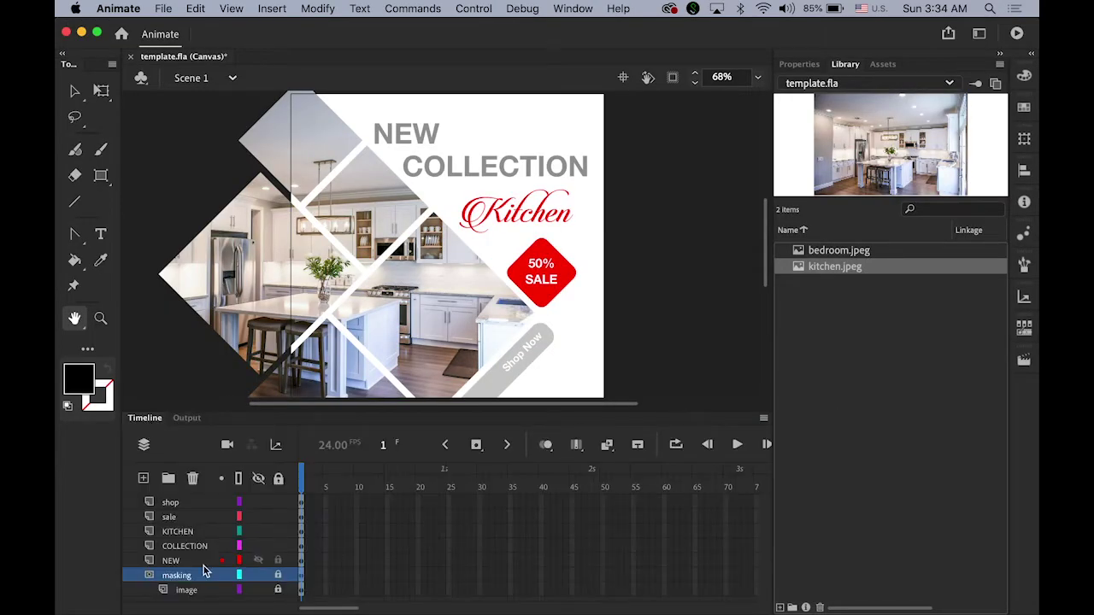
- Set the document's frame rate to 10 FPS
click(812, 66)
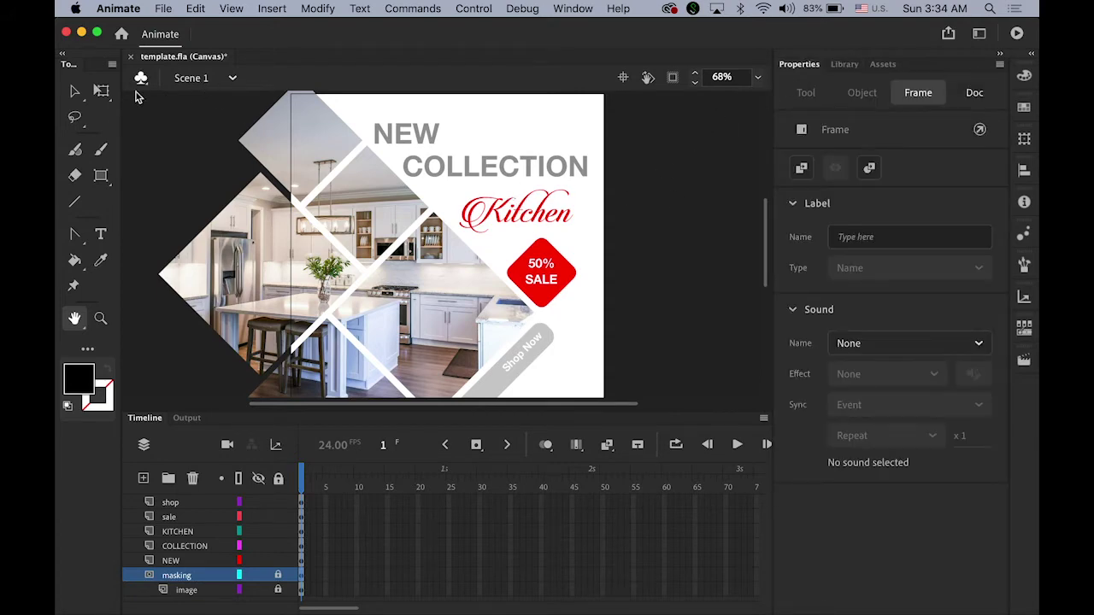
click(75, 90)
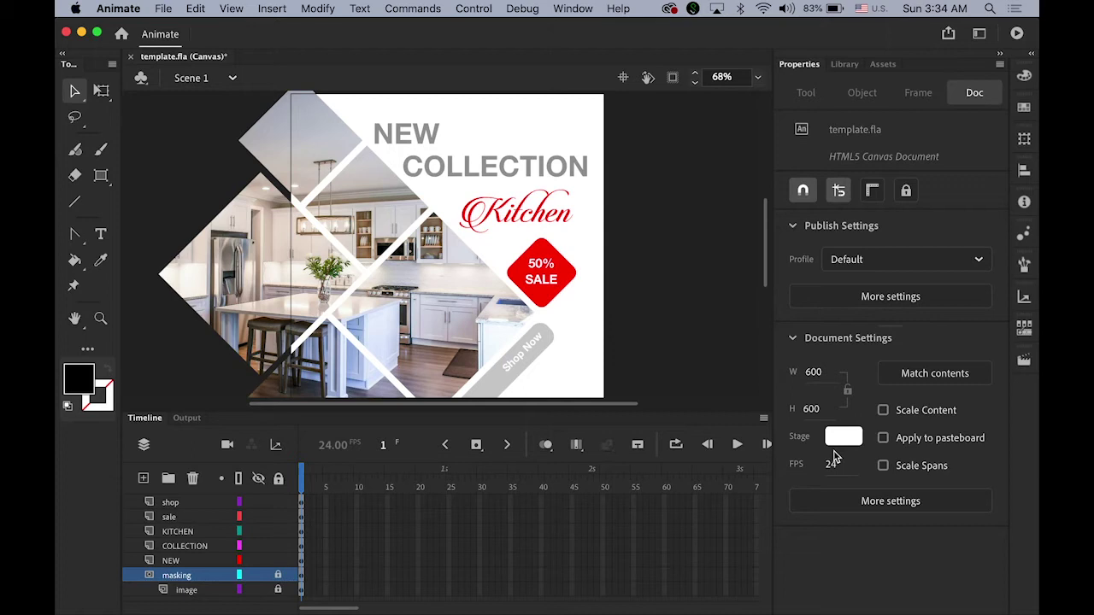
drag(829, 465, 833, 465)
click(831, 465)
text(10)
key(Return)
- Create classic tweens on all seven layers, from shop down to image, and insert keyframes at frame 10
click(301, 590)
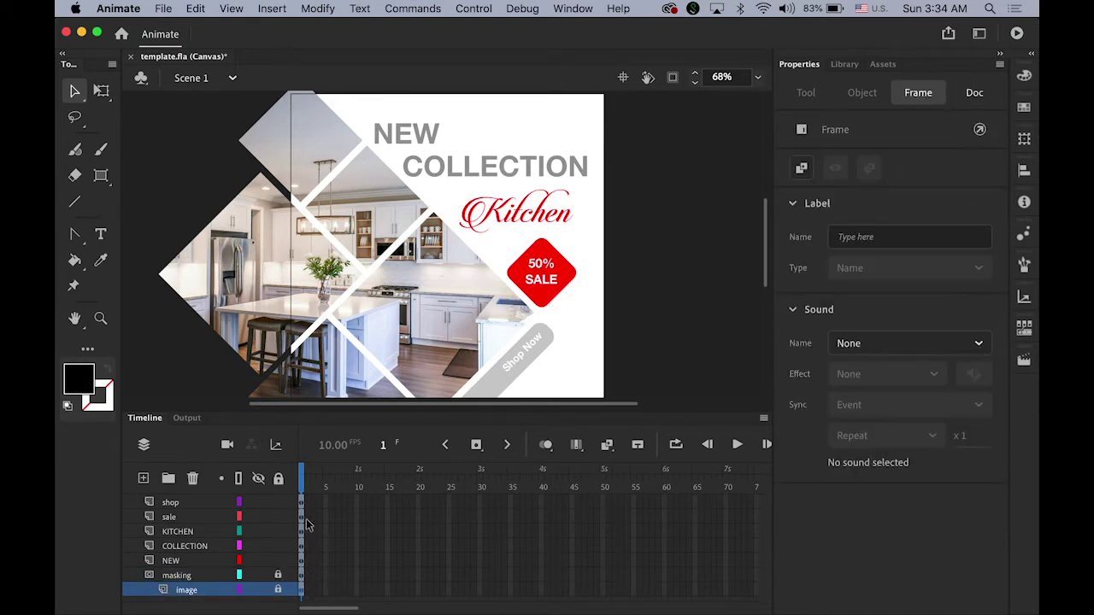
drag(301, 505, 302, 561)
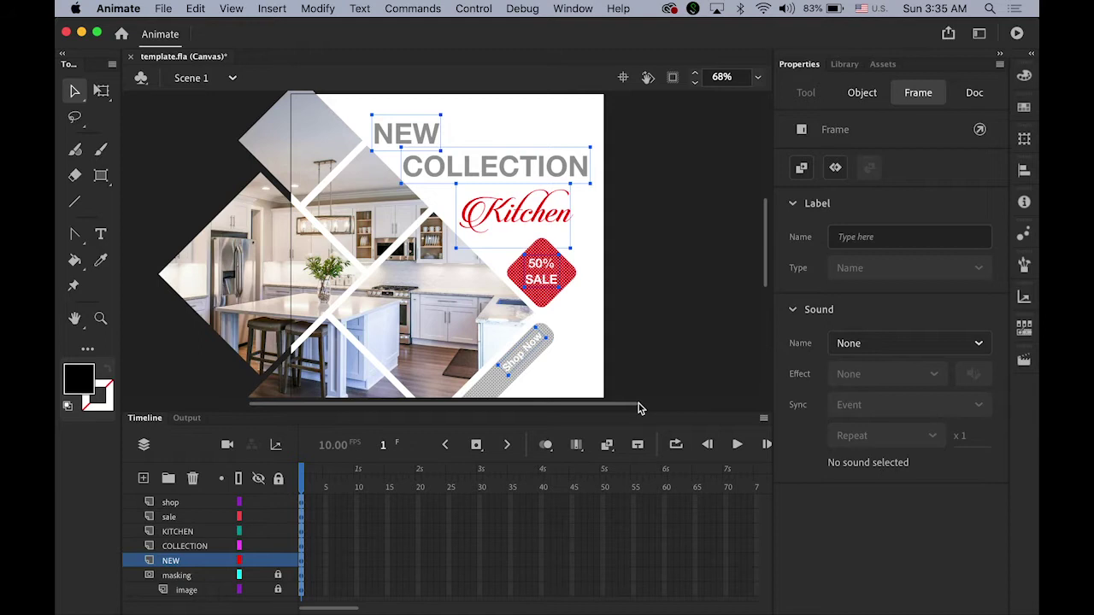
click(270, 11)
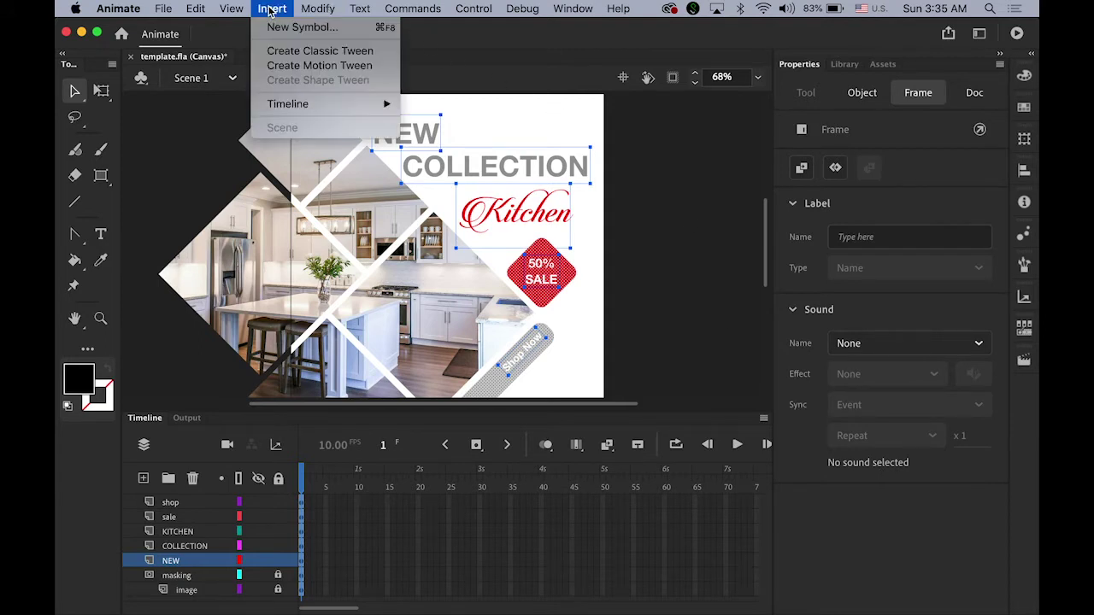
click(313, 53)
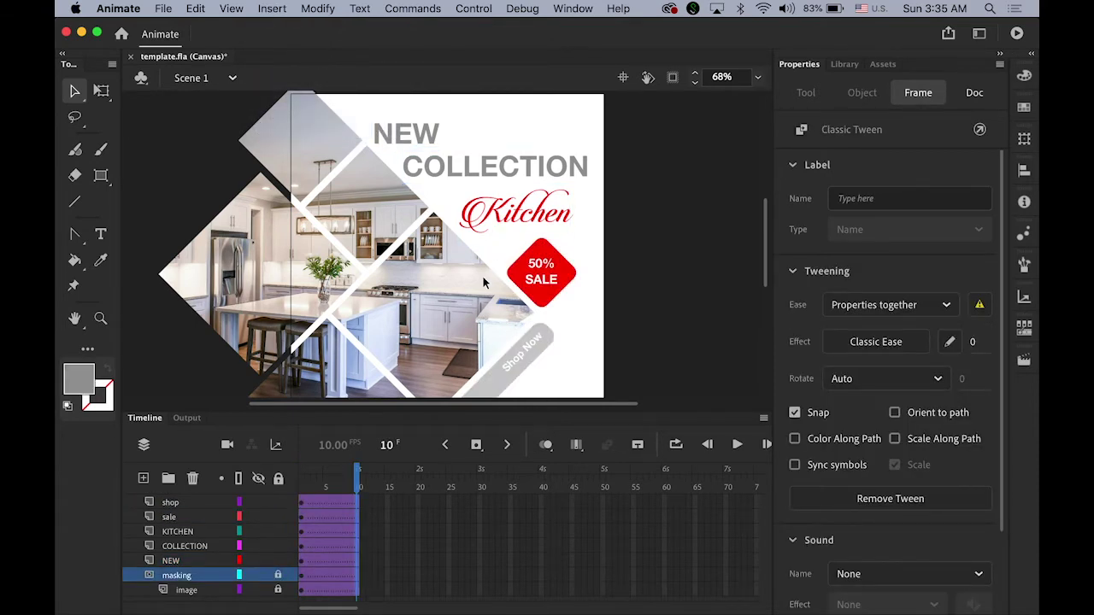
click(476, 448)
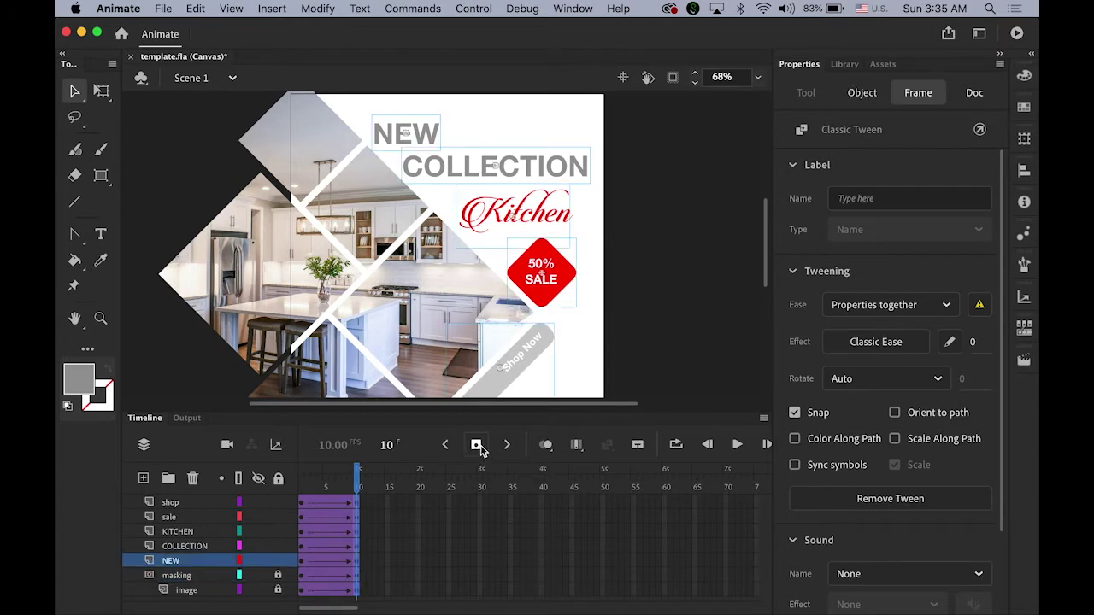
- Set the document's frame rate to 24 FPS
click(677, 364)
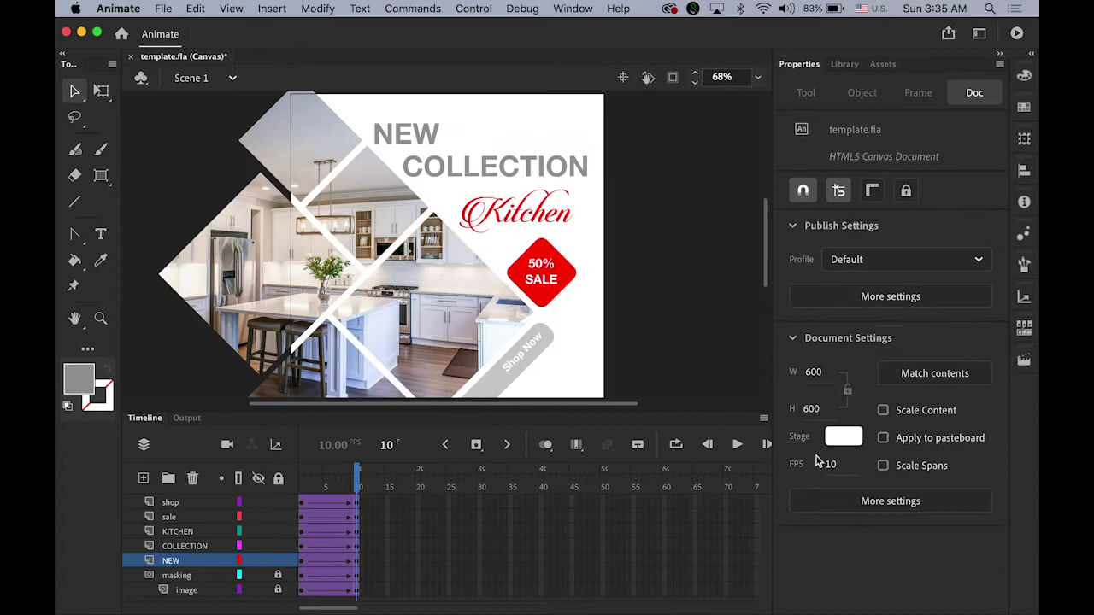
click(832, 469)
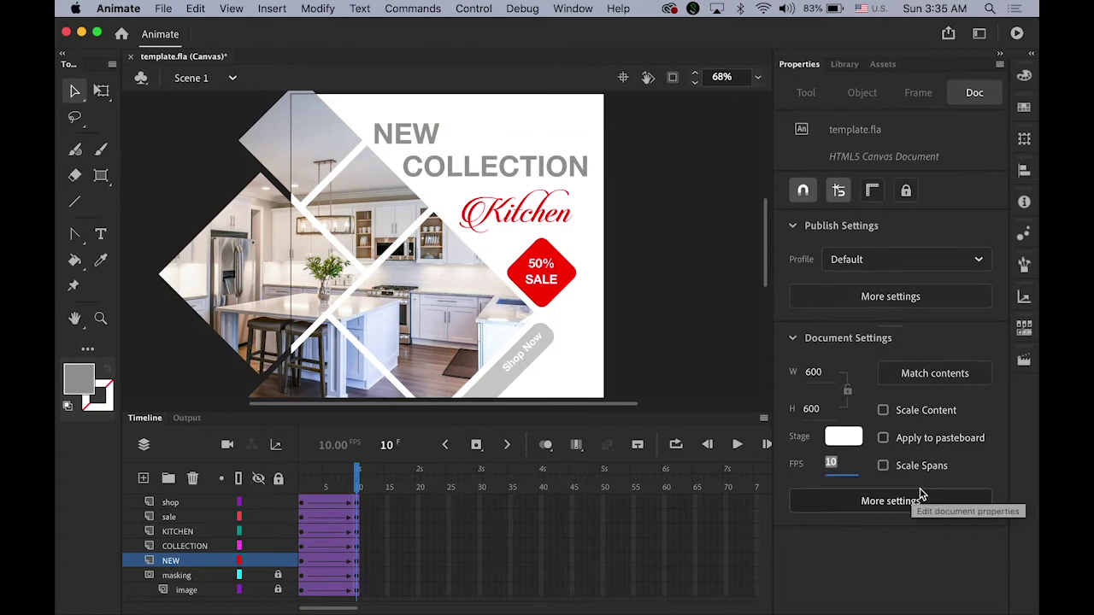
text(24)
key(Return)
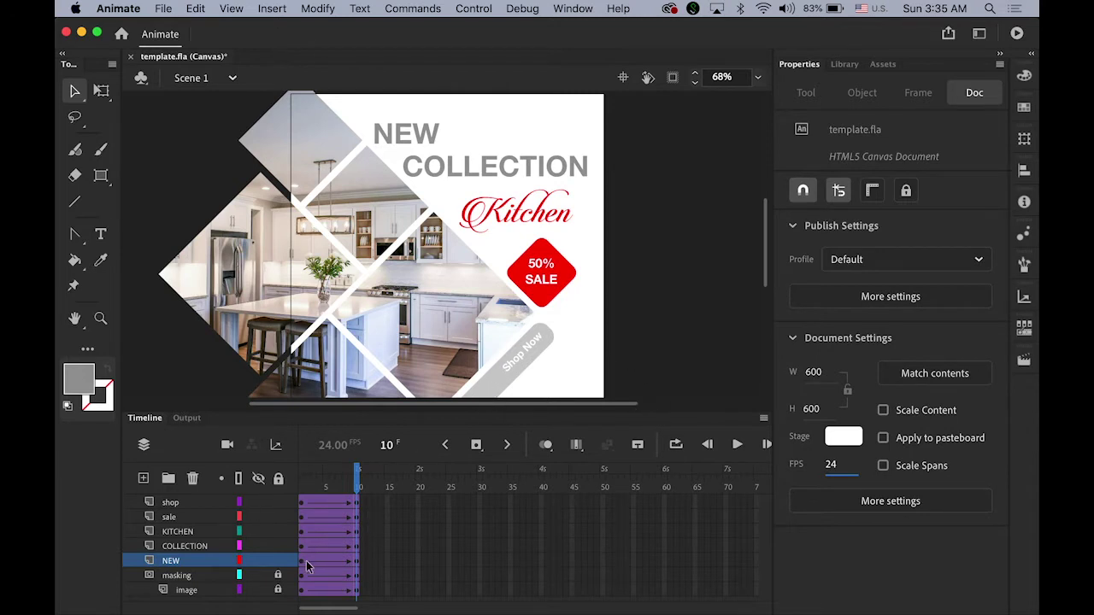
click(206, 200)
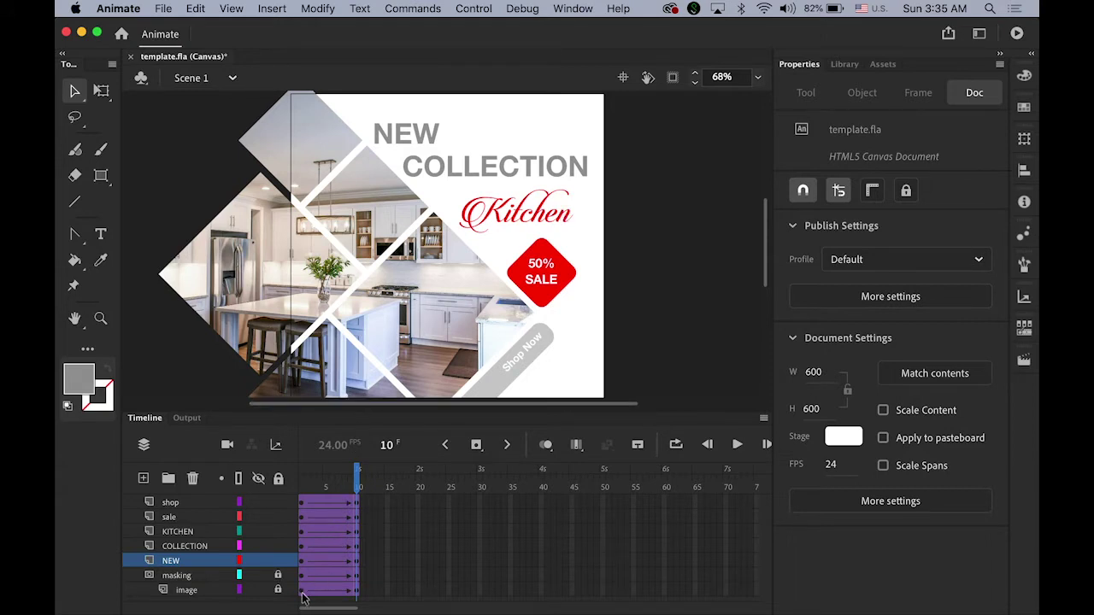
- Unlock the masking and image layers and set the alpha of their graphics to 0% at frame 1
drag(357, 475, 299, 479)
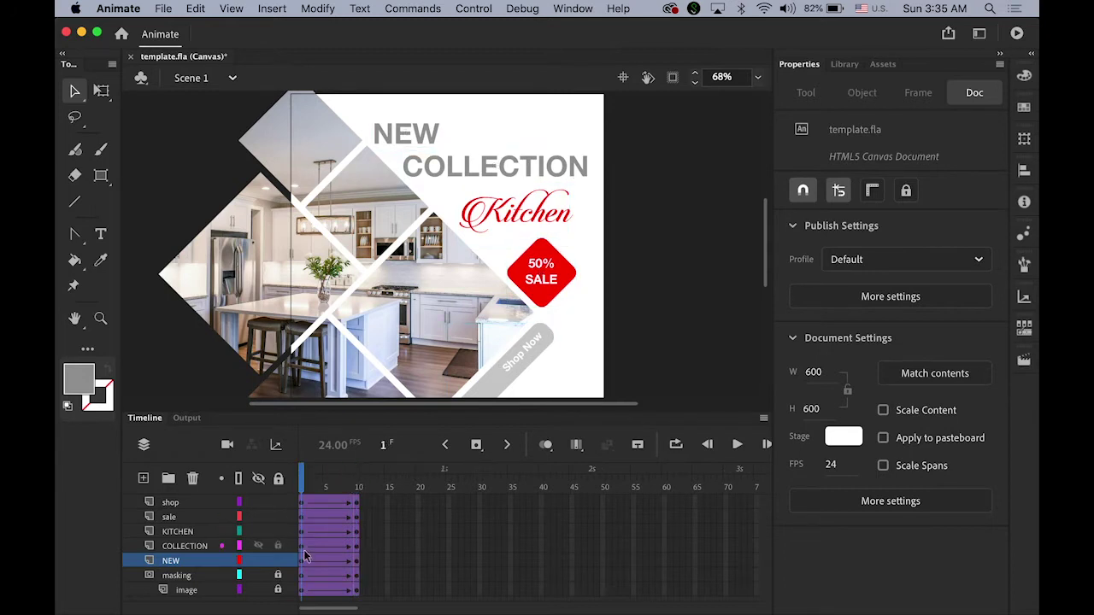
click(308, 590)
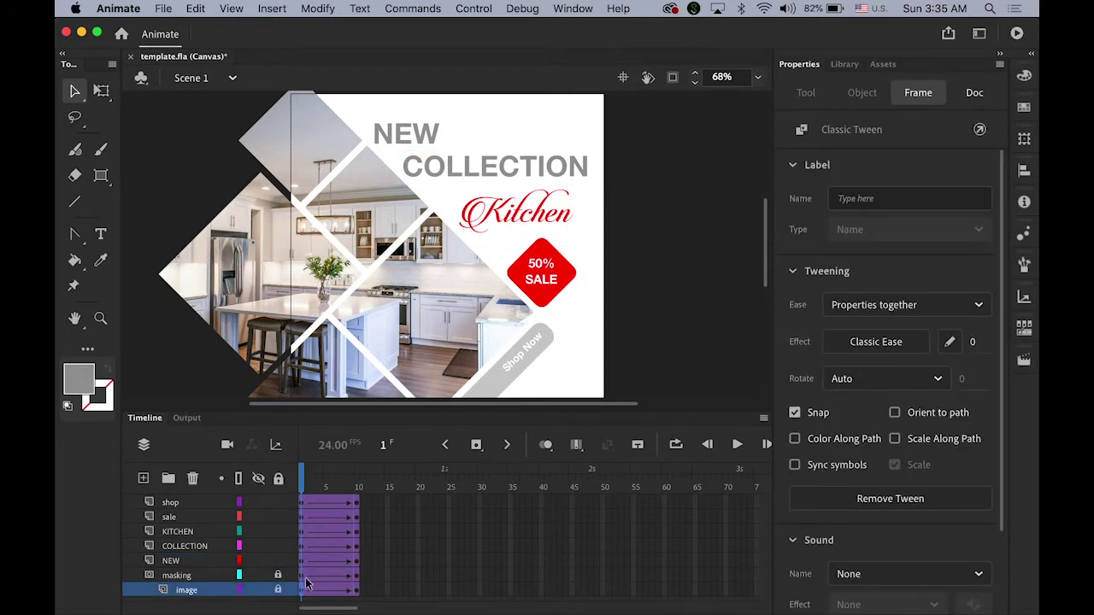
click(305, 577)
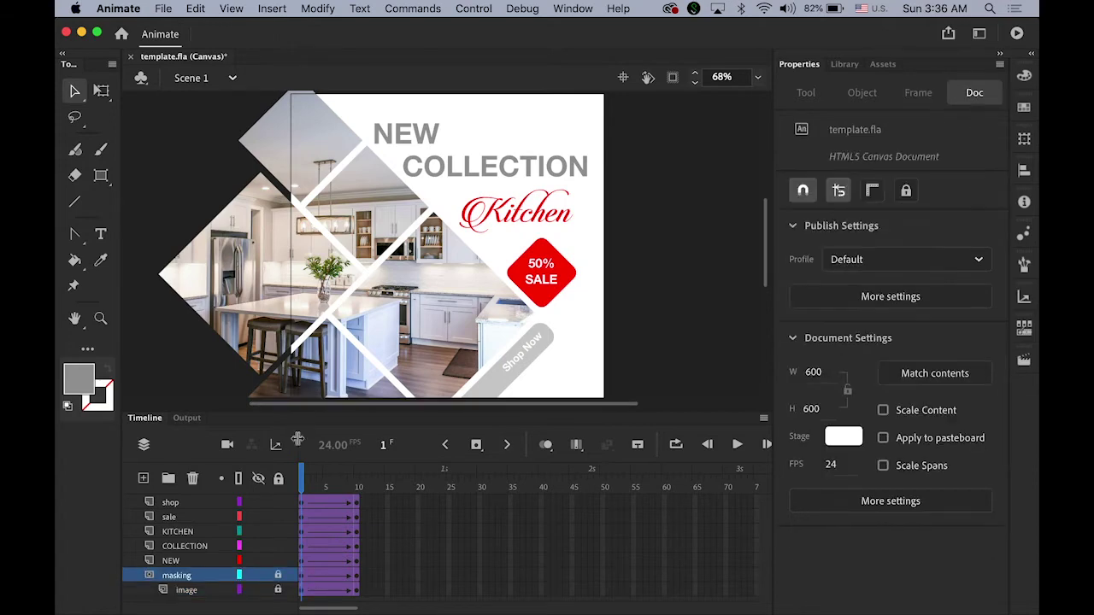
click(278, 577)
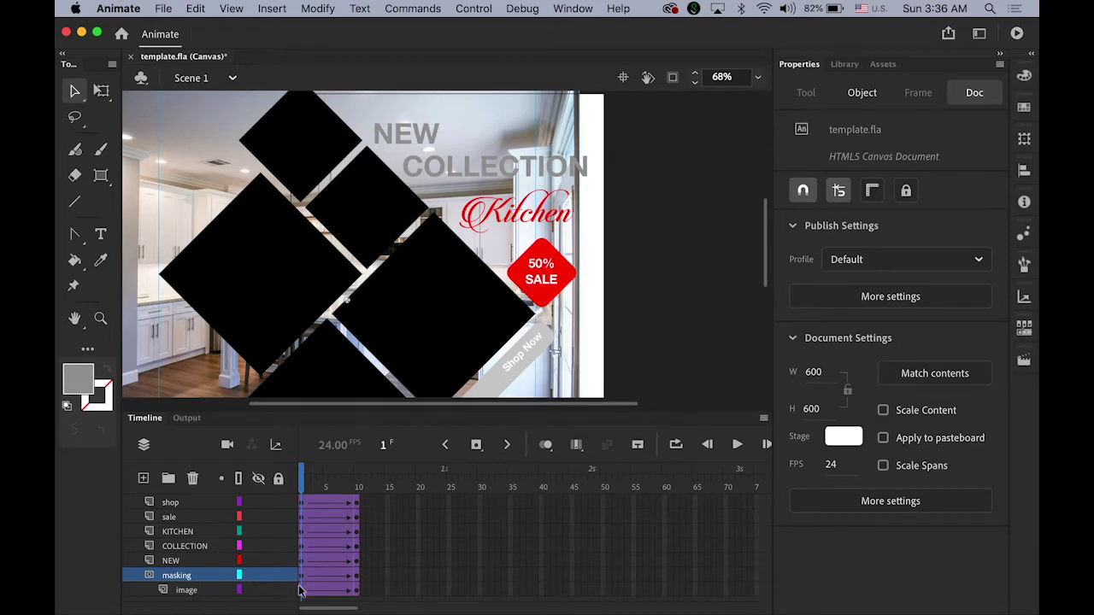
click(303, 590)
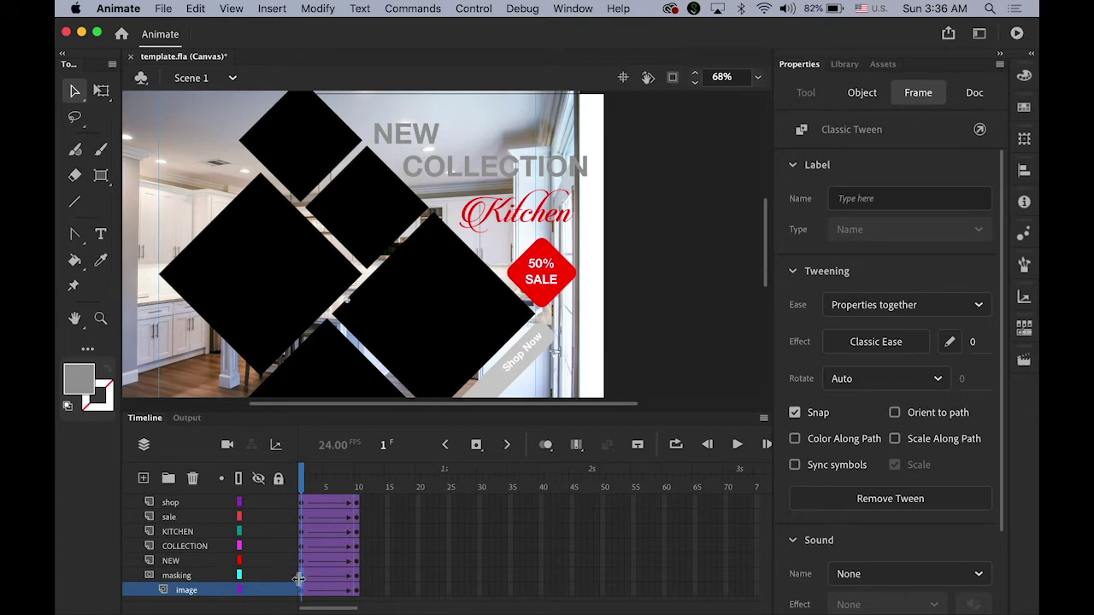
click(248, 329)
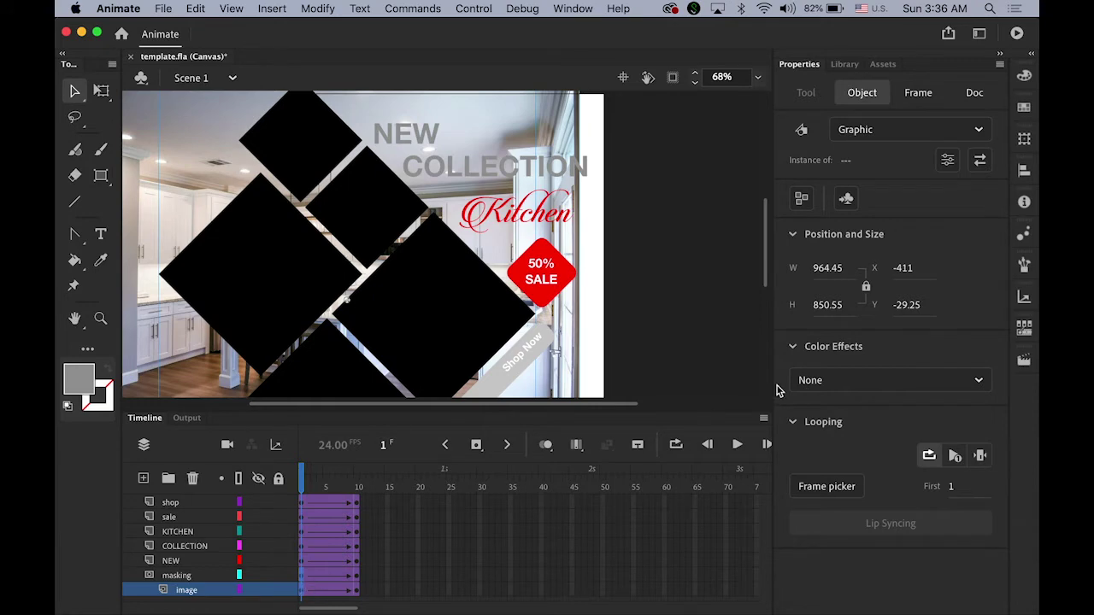
click(966, 385)
click(924, 510)
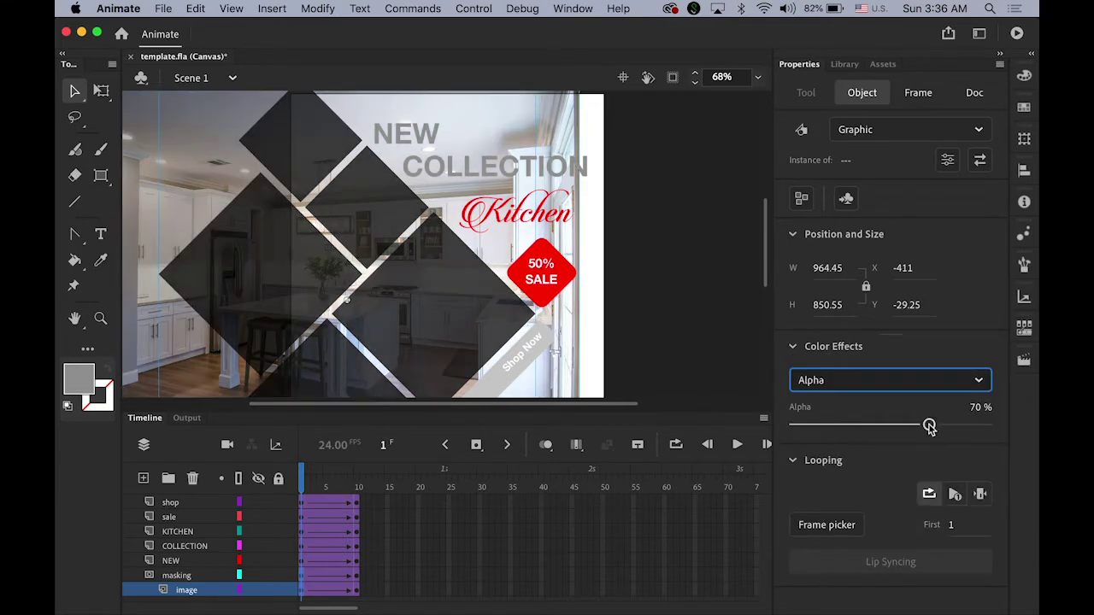
drag(851, 429, 713, 419)
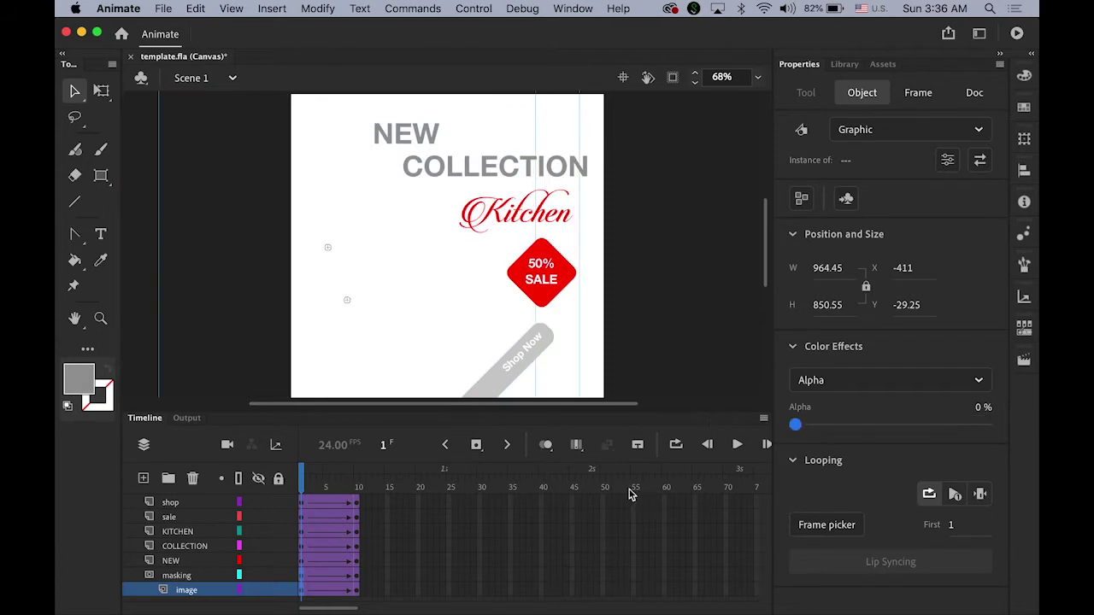
- Lock the masking and image layers and scrub the timeline from frame 1 to frame 10 to check the fade-in
drag(304, 487, 280, 559)
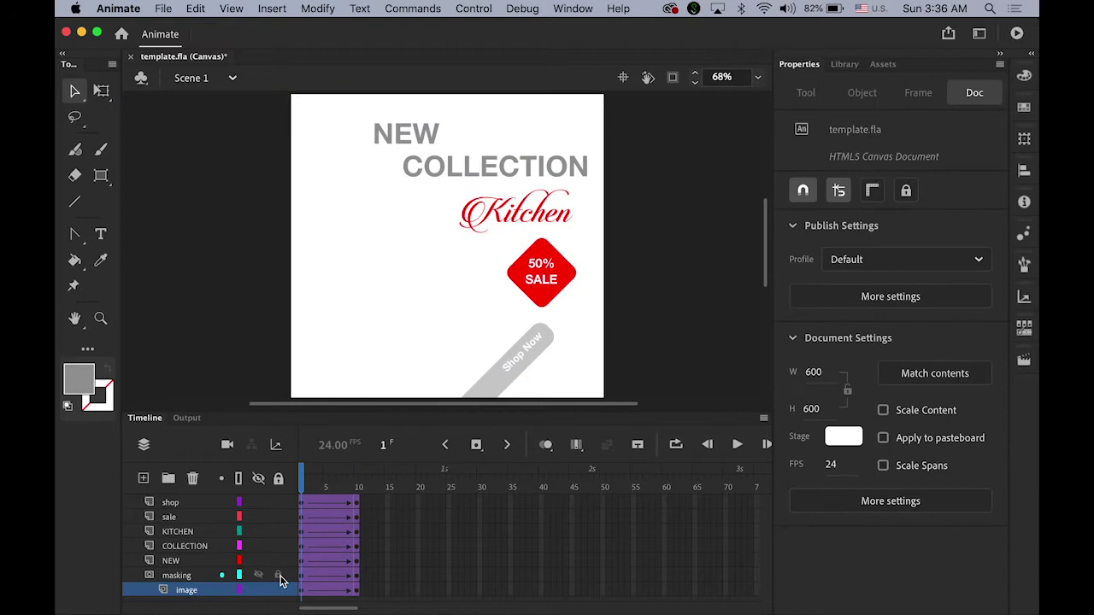
click(278, 589)
drag(308, 487, 364, 506)
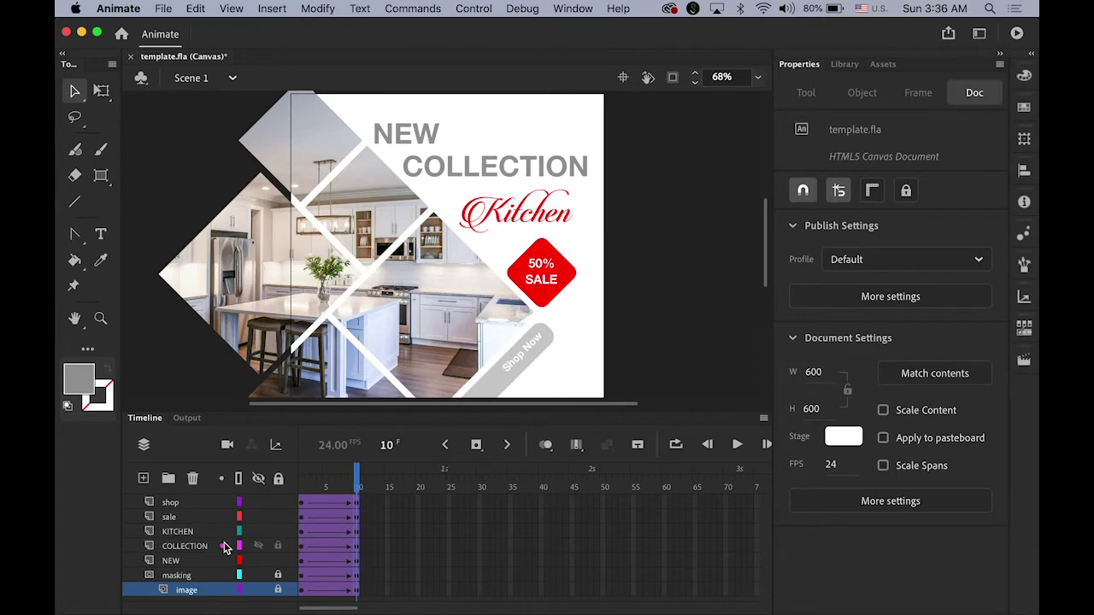
- At frame 1, select the NEW and COLLECTION text and move both about 60 px to the right, to X about 216
click(188, 563)
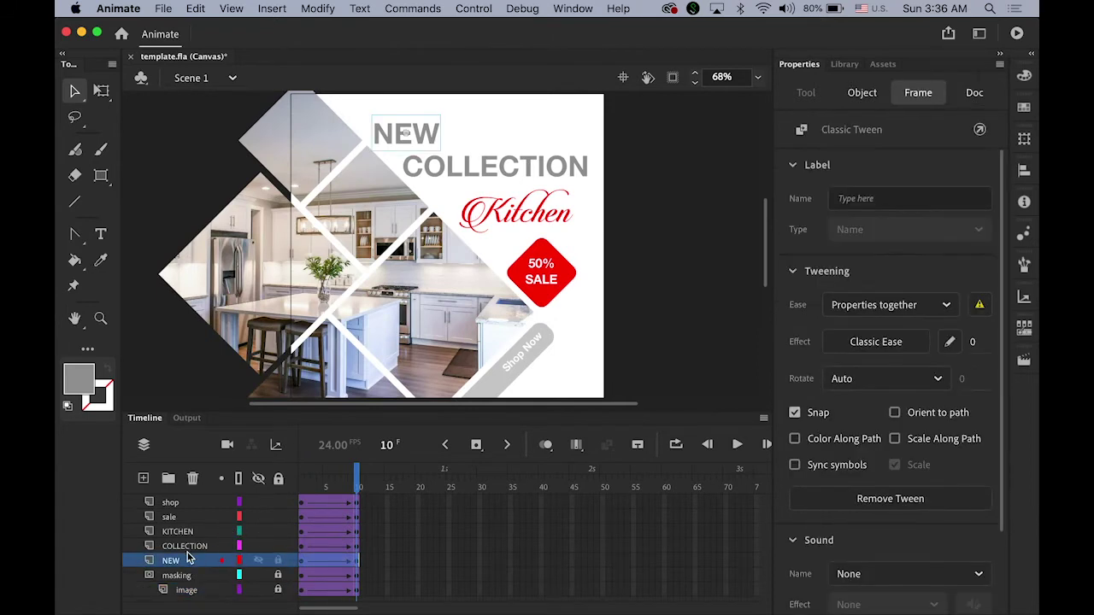
click(185, 546)
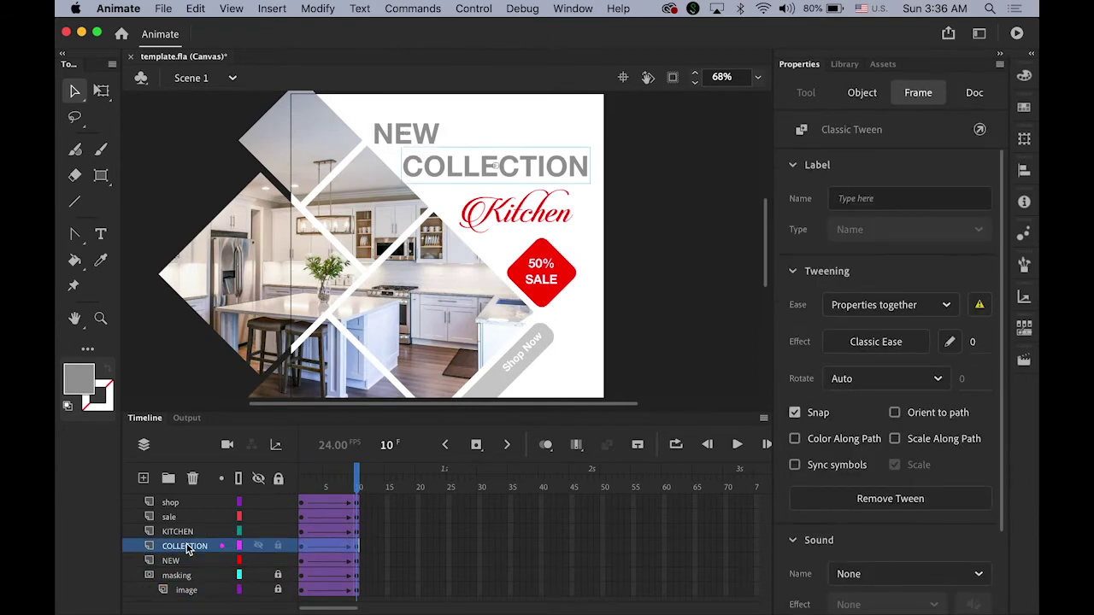
click(399, 140)
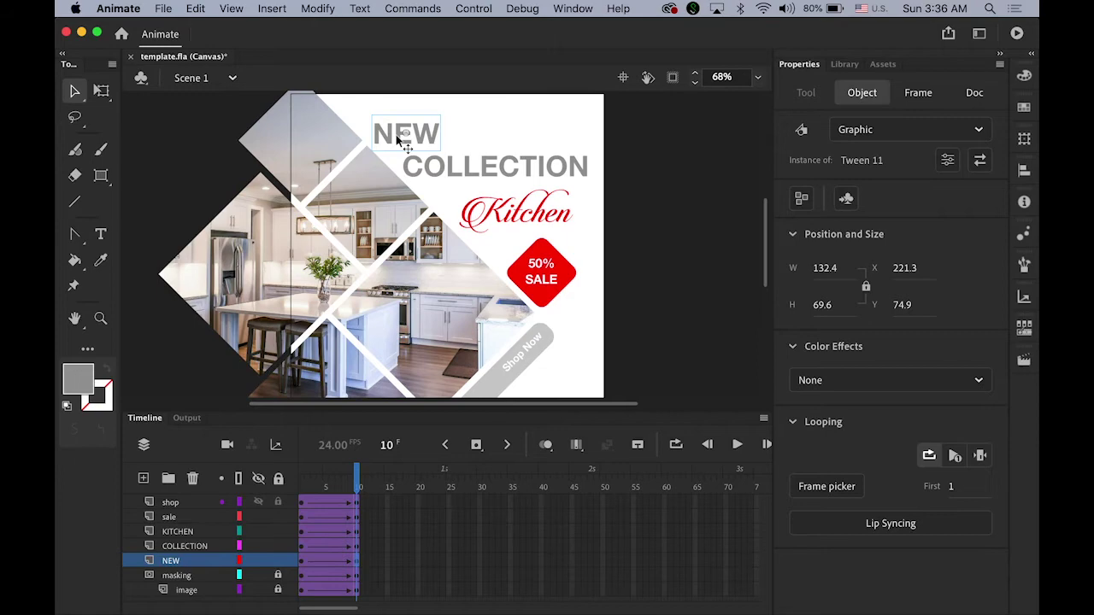
drag(359, 477, 287, 496)
click(304, 564)
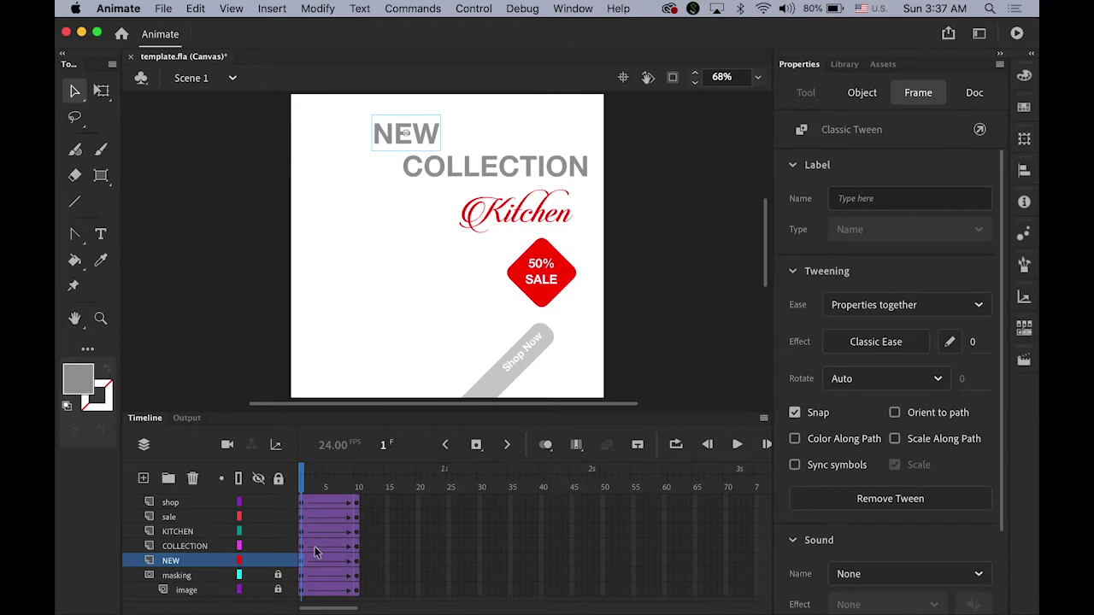
shift+click(345, 548)
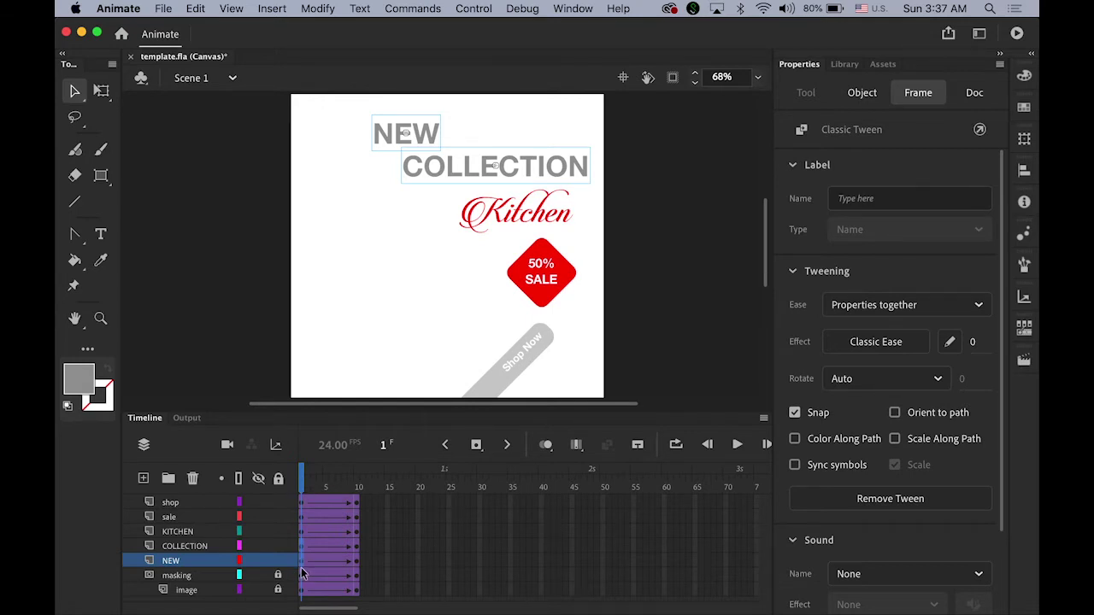
click(425, 141)
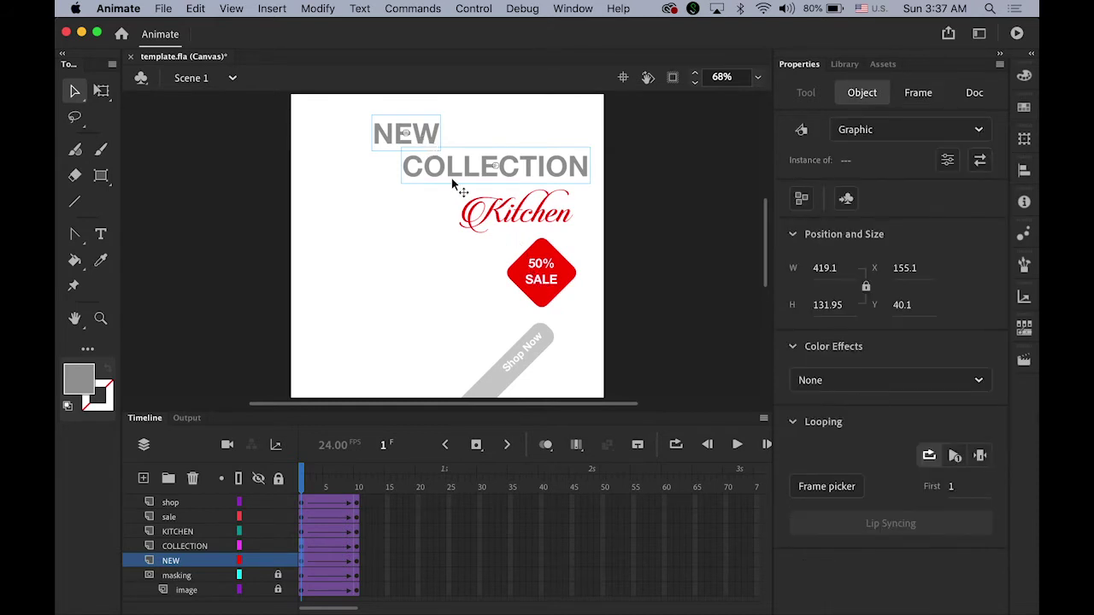
drag(444, 172, 477, 176)
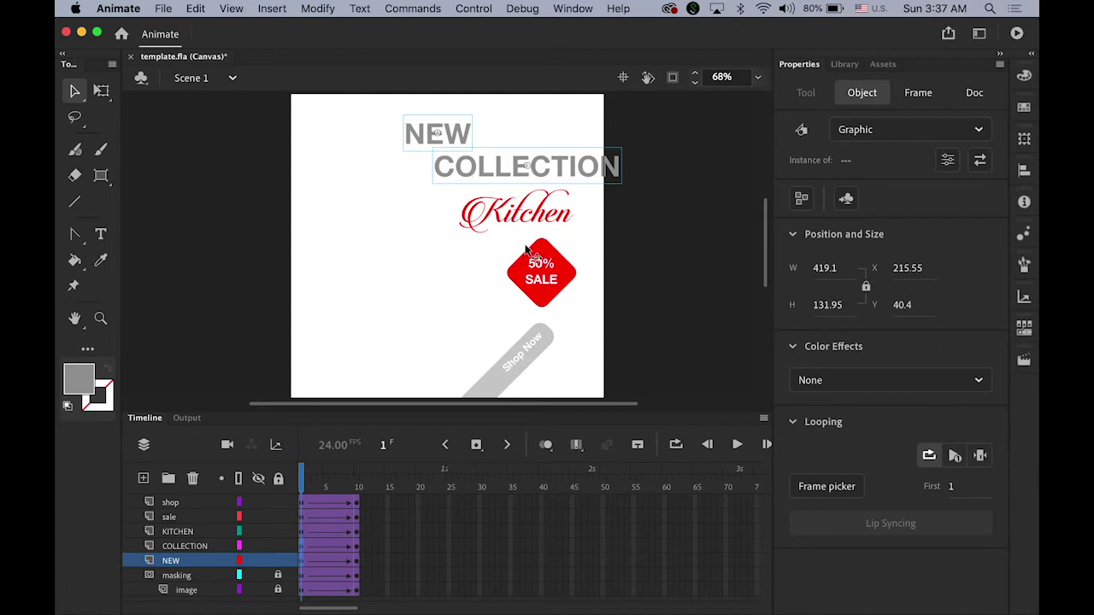
- Set the alpha of the NEW and COLLECTION graphics to 0% at frame 1 and scrub to frame 5 to check the fade
click(979, 383)
click(899, 506)
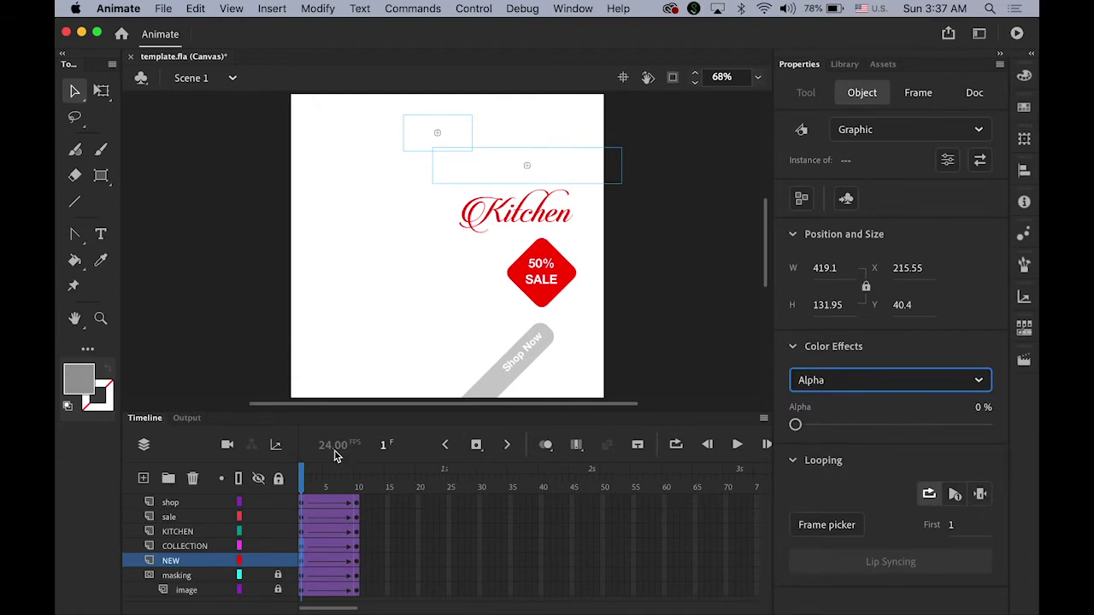
drag(303, 481, 326, 506)
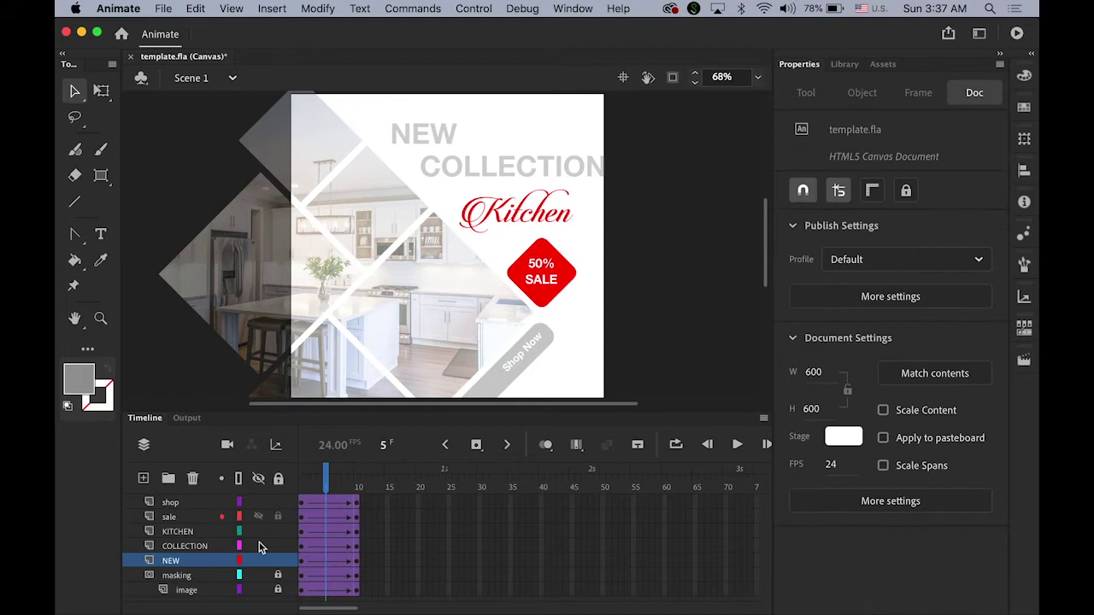
- At frame 1, move the Kitchen text left to X about 381, set its alpha to 0%, and scrub to frame 10
click(301, 532)
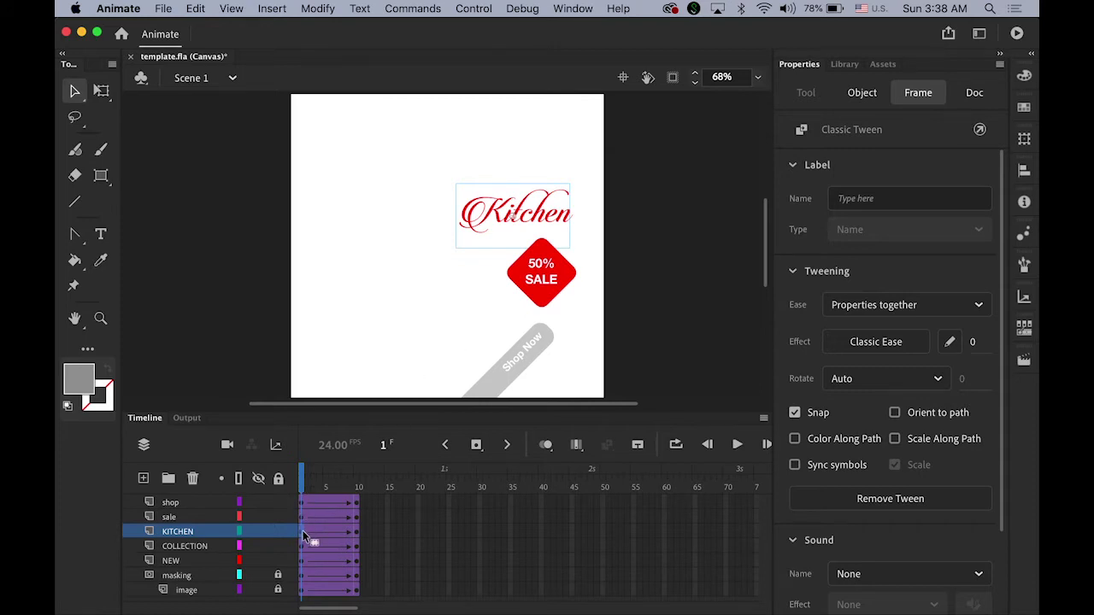
click(500, 220)
drag(496, 217, 473, 217)
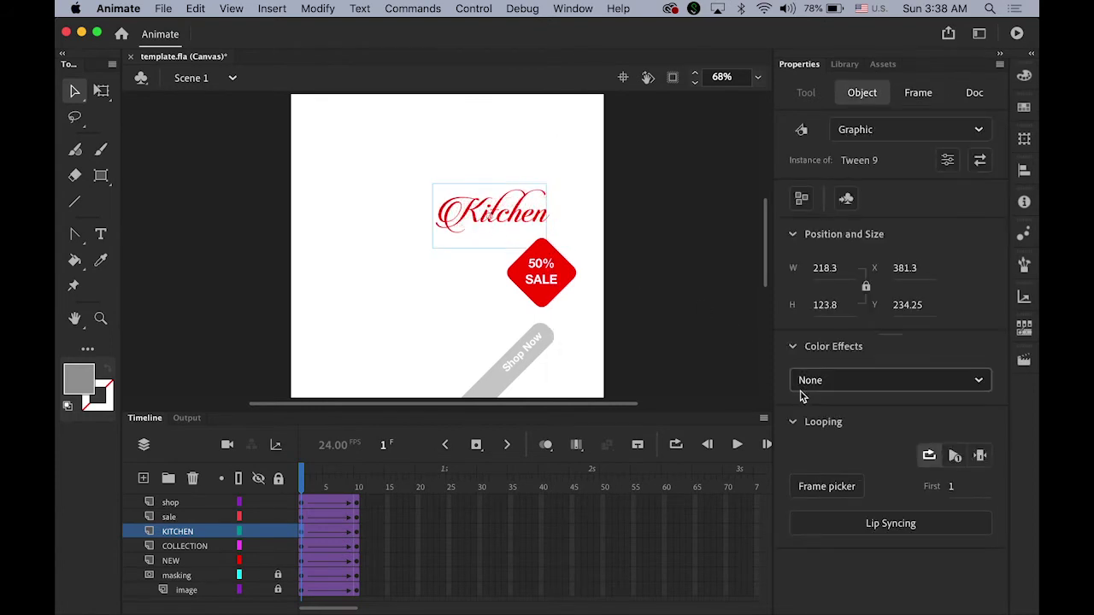
click(949, 387)
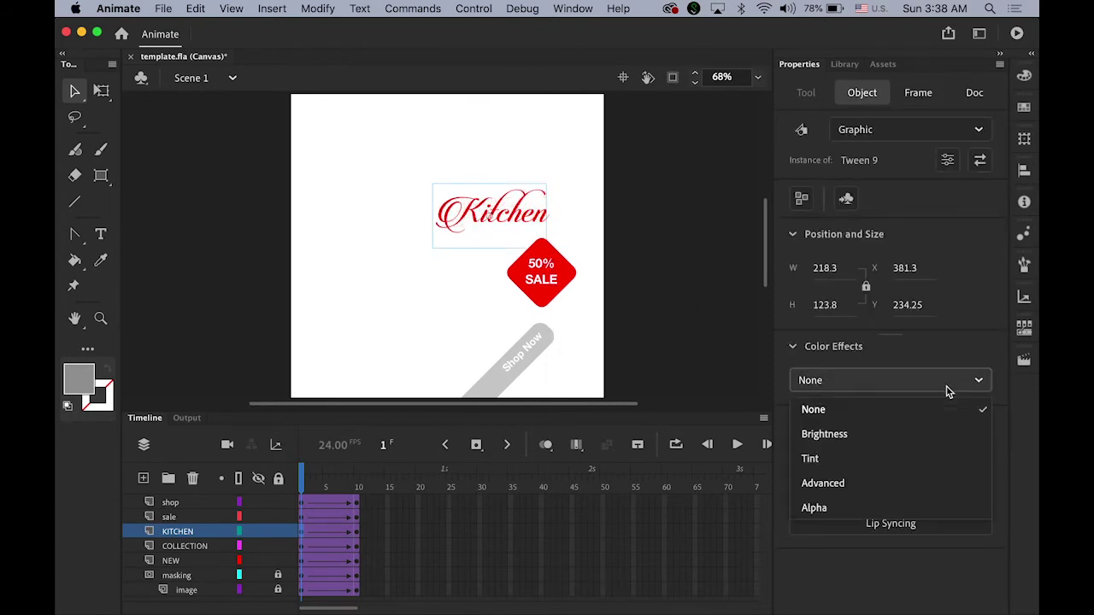
click(935, 507)
drag(303, 481, 381, 494)
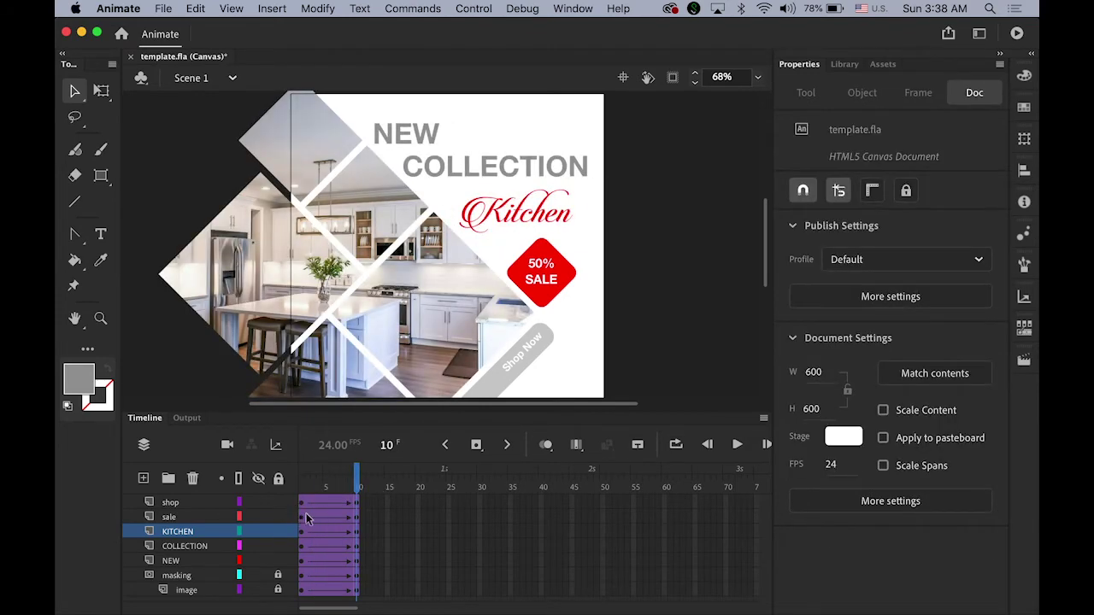
- At frame 1, move the 50% SALE badge down and right to X about 512, Y about 373, and set its alpha to 0%
click(302, 516)
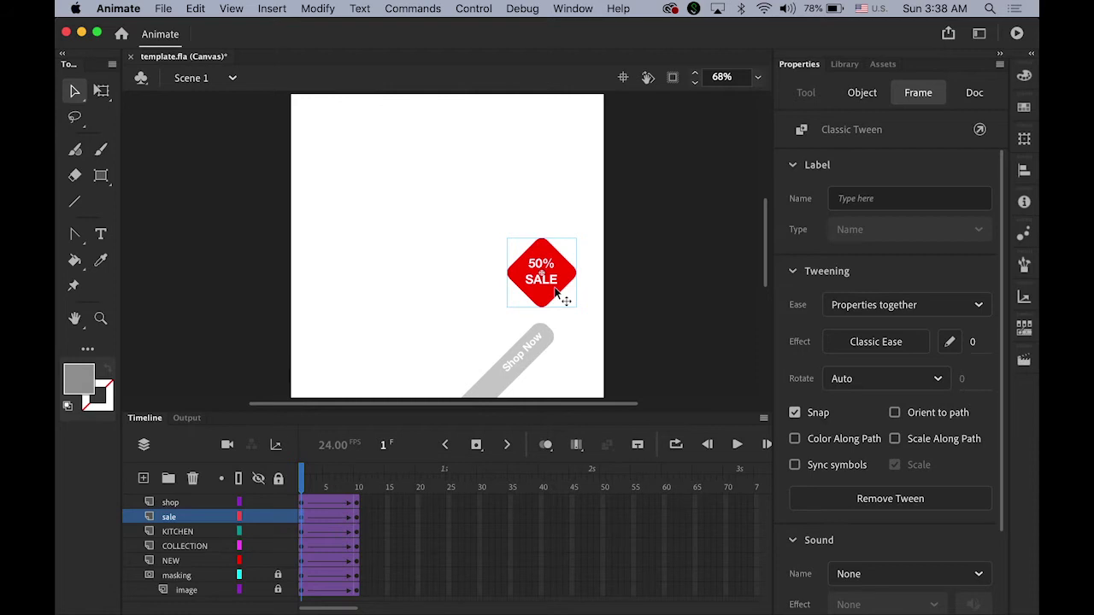
drag(556, 295, 564, 309)
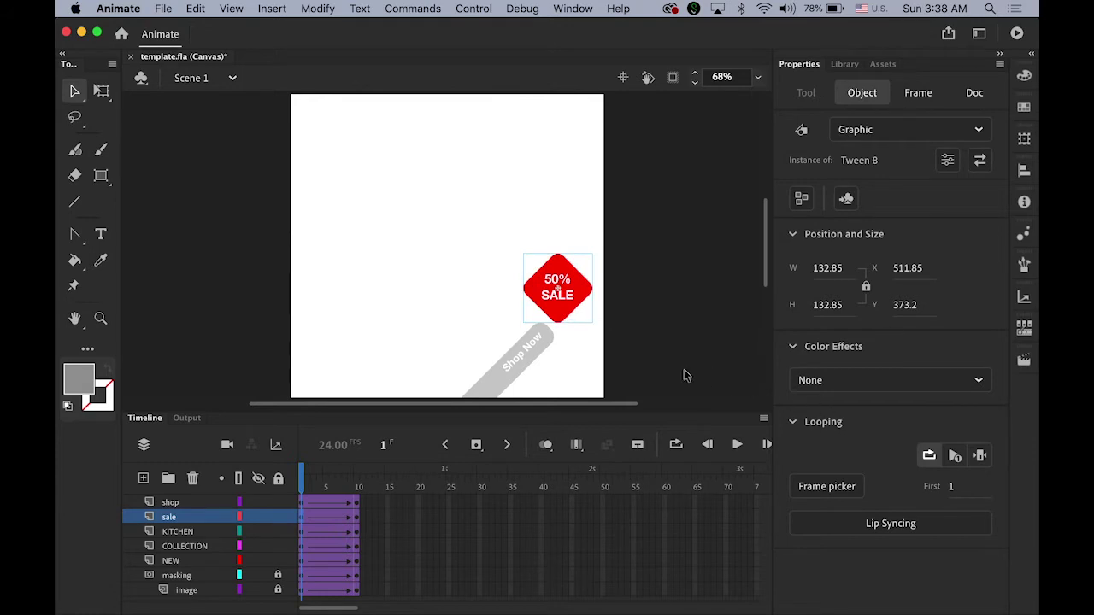
click(899, 384)
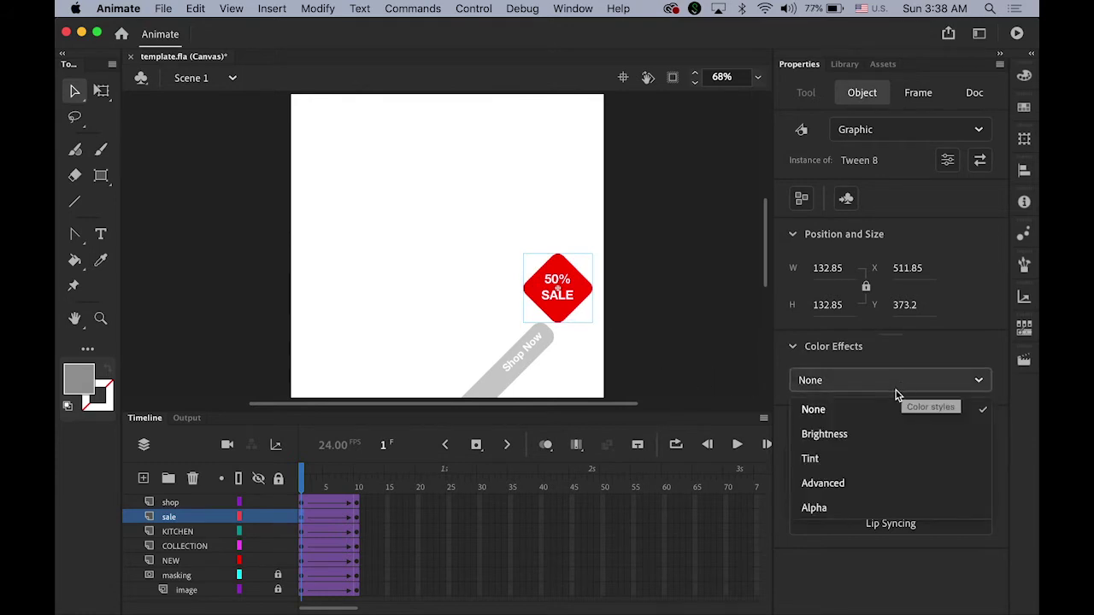
click(882, 507)
drag(304, 486, 254, 484)
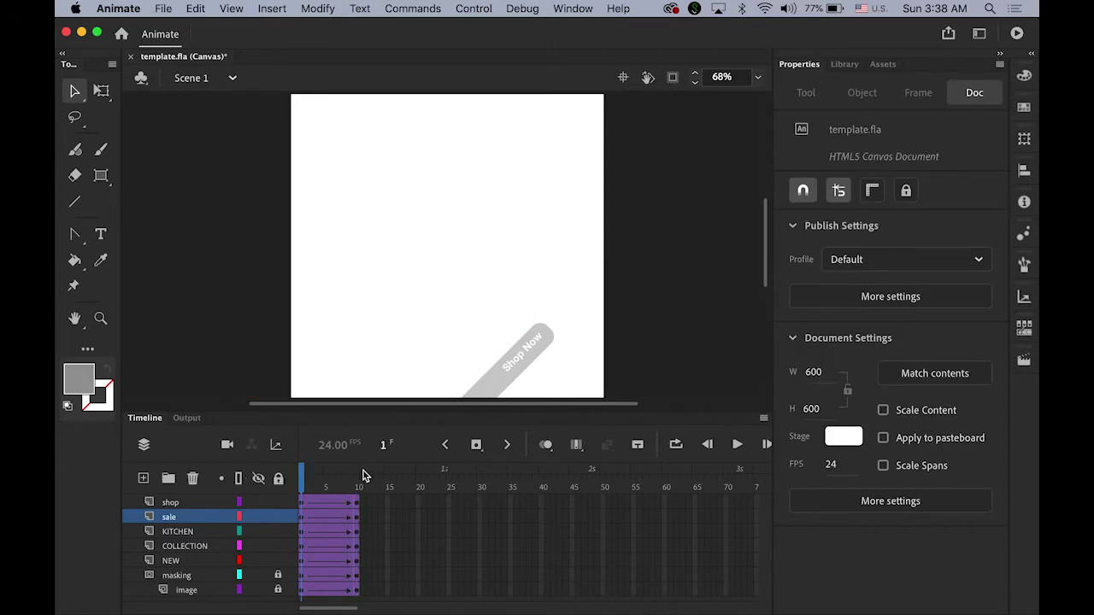
- At frame 1, move the Shop Now graphic diagonally down-left to X about 376, Y about 552, and set its alpha to 0%
click(303, 503)
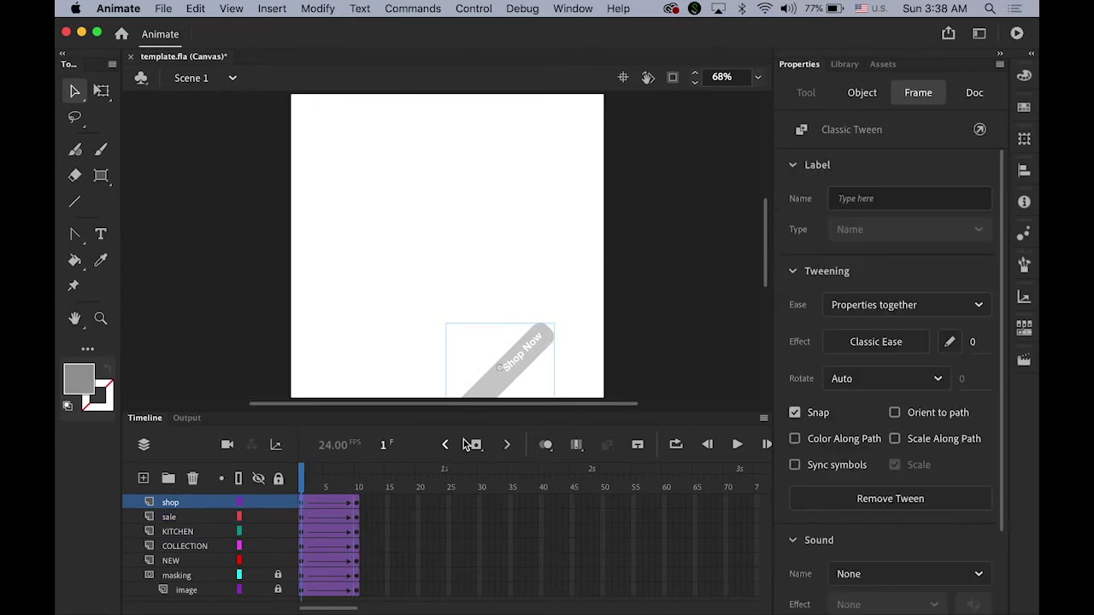
click(503, 380)
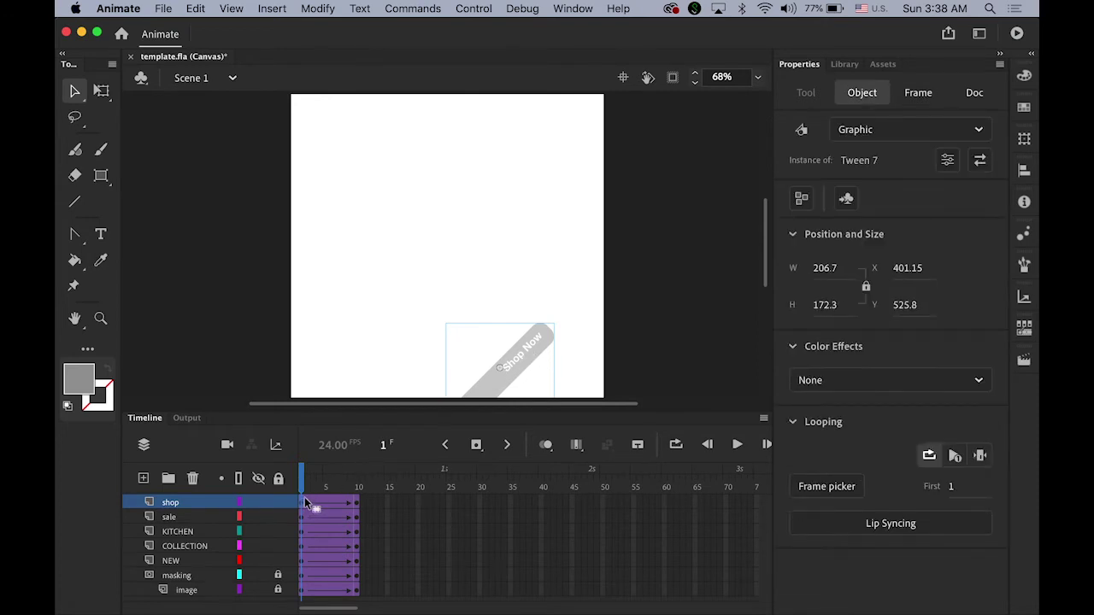
mouse_move(533, 351)
mouse_down()
mouse_move(535, 367)
mouse_move(525, 368)
mouse_up()
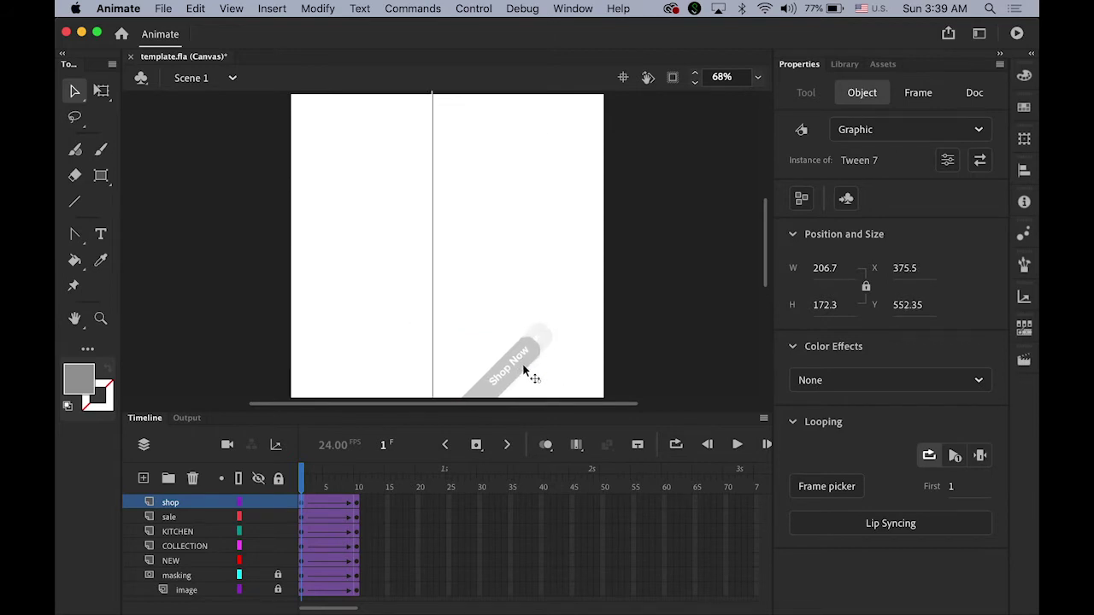
click(881, 381)
click(882, 517)
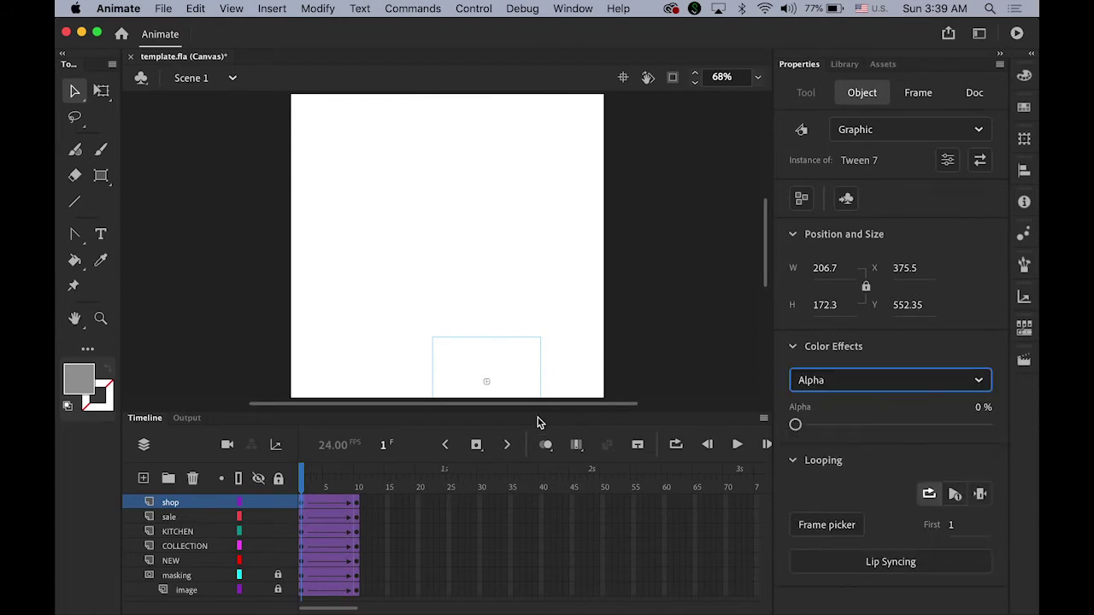
- Play and scrub the timeline between frames 1 and 10 to check how all elements fade and slide in
click(304, 484)
drag(312, 486, 397, 500)
key(Return)
key(Return)
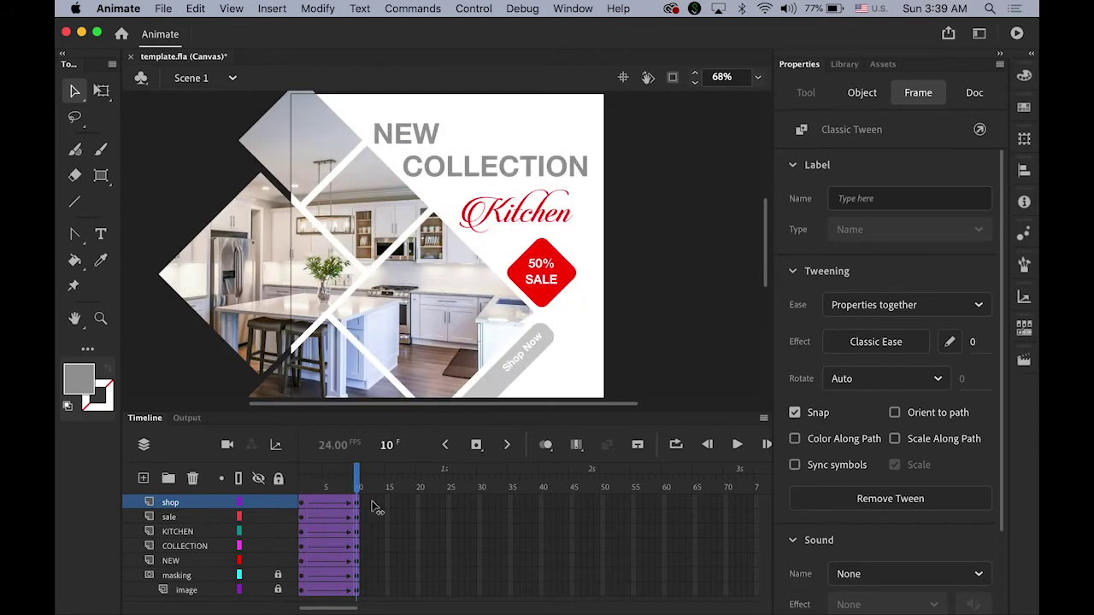
drag(357, 510, 317, 518)
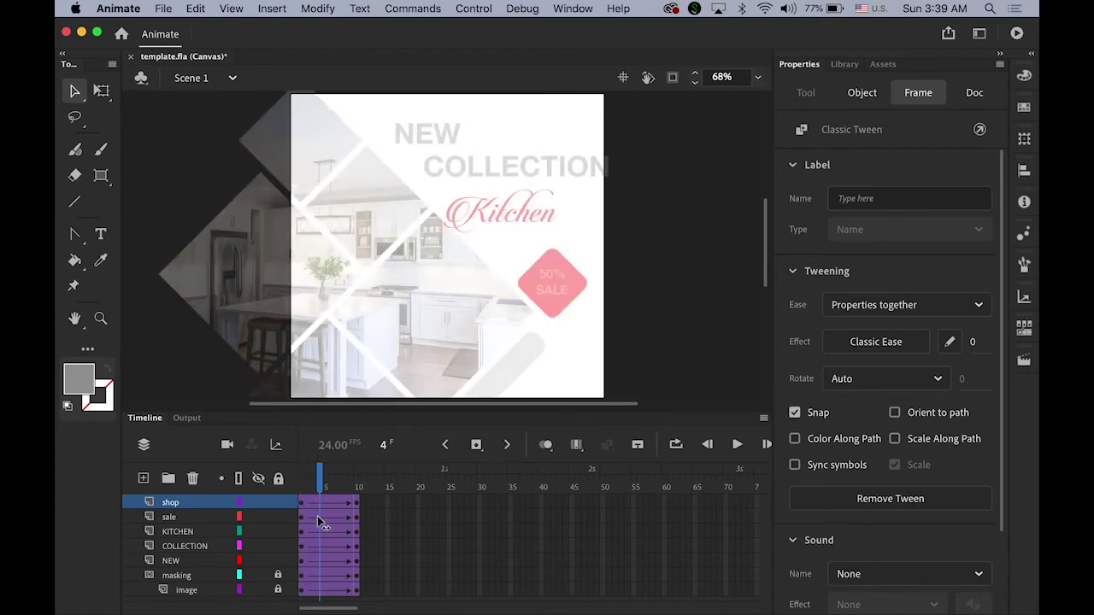
drag(317, 516, 351, 534)
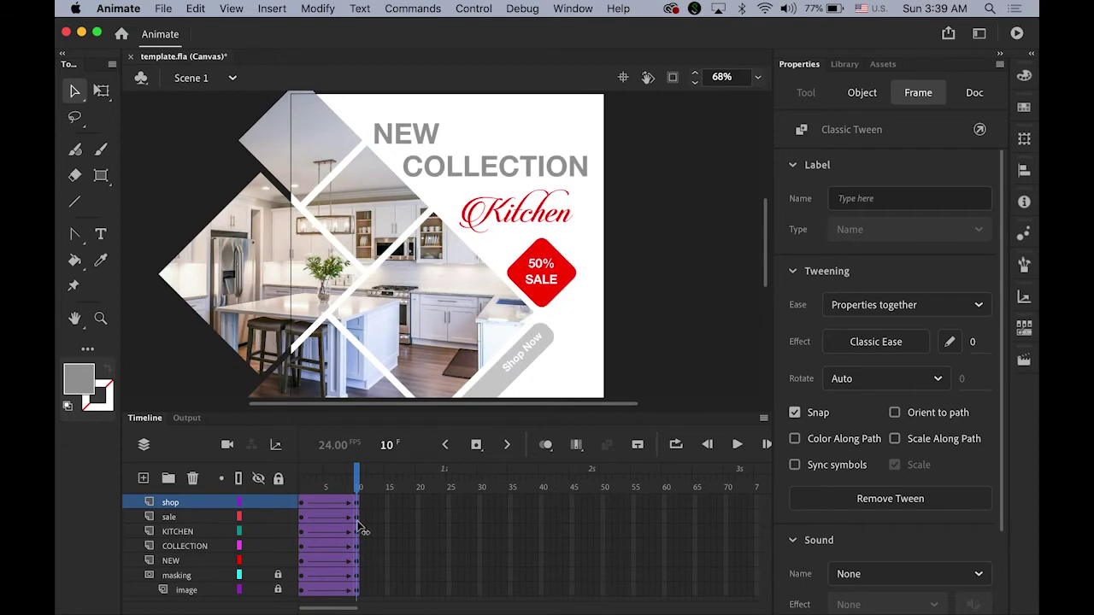
- Shift the tweens of the NEW and COLLECTION layers together to frames 11–20
click(184, 561)
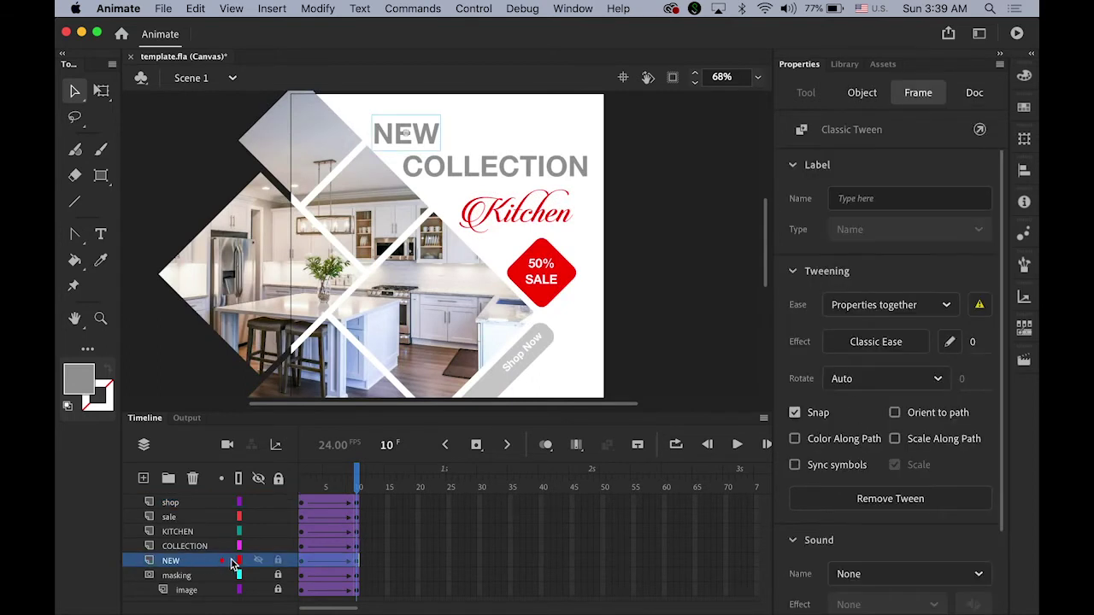
shift+click(186, 547)
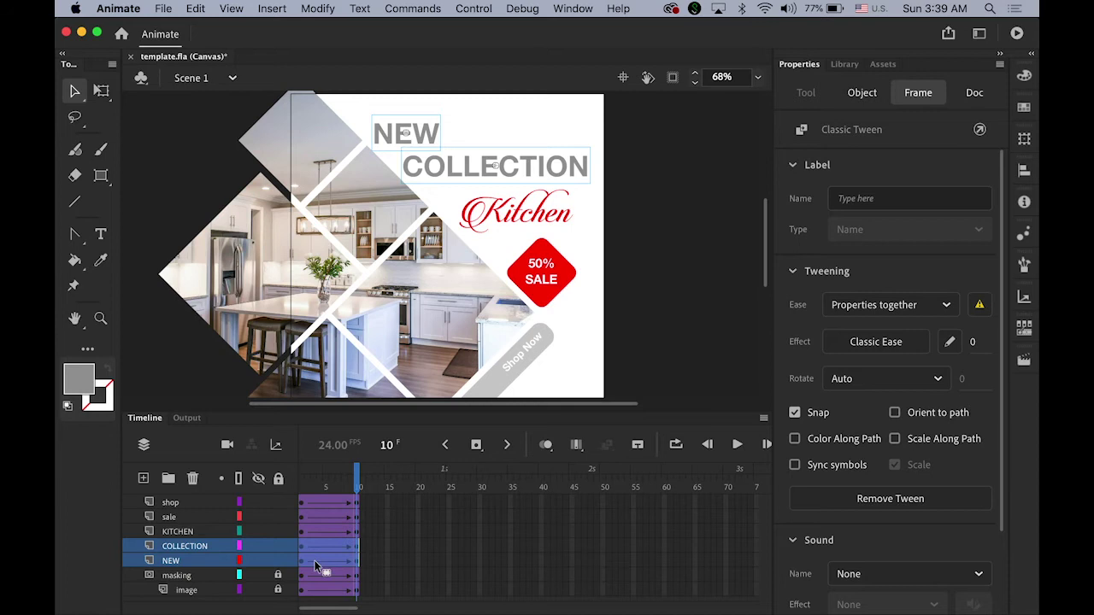
drag(314, 560, 376, 565)
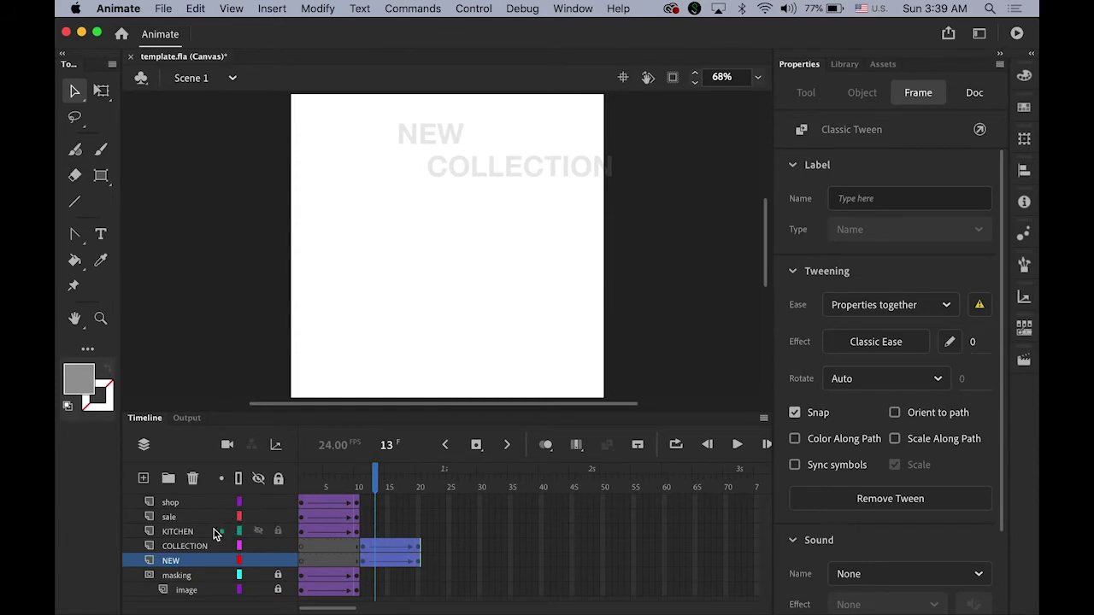
- Shift the sale layer's tween to frames 21–30 and the shop layer's tween to frames 31–40
click(183, 522)
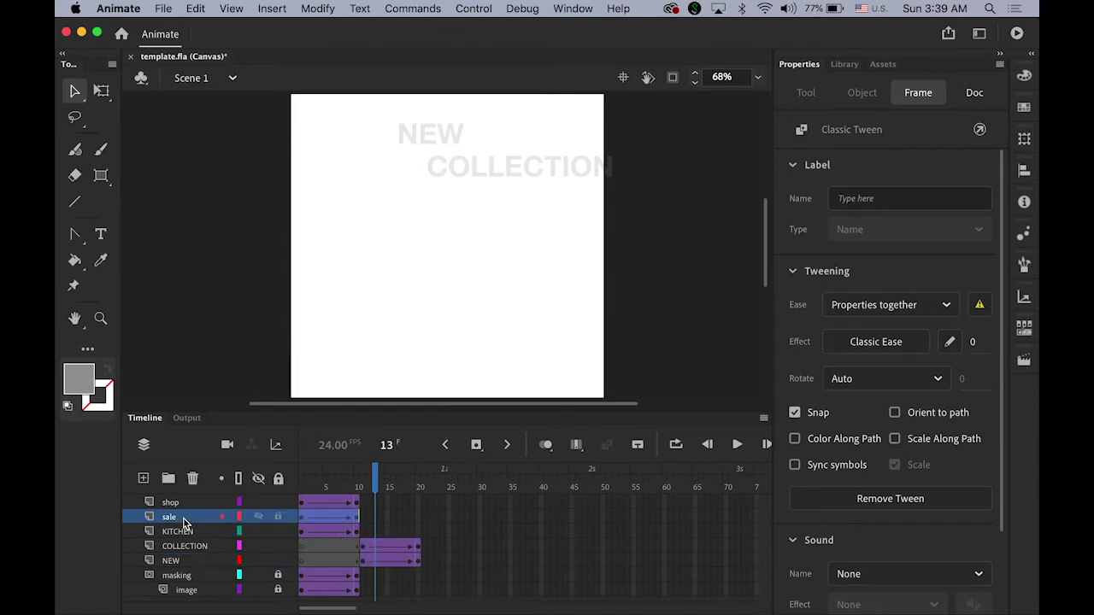
mouse_move(375, 487)
mouse_down()
mouse_move(326, 491)
mouse_move(365, 486)
mouse_move(355, 487)
mouse_up()
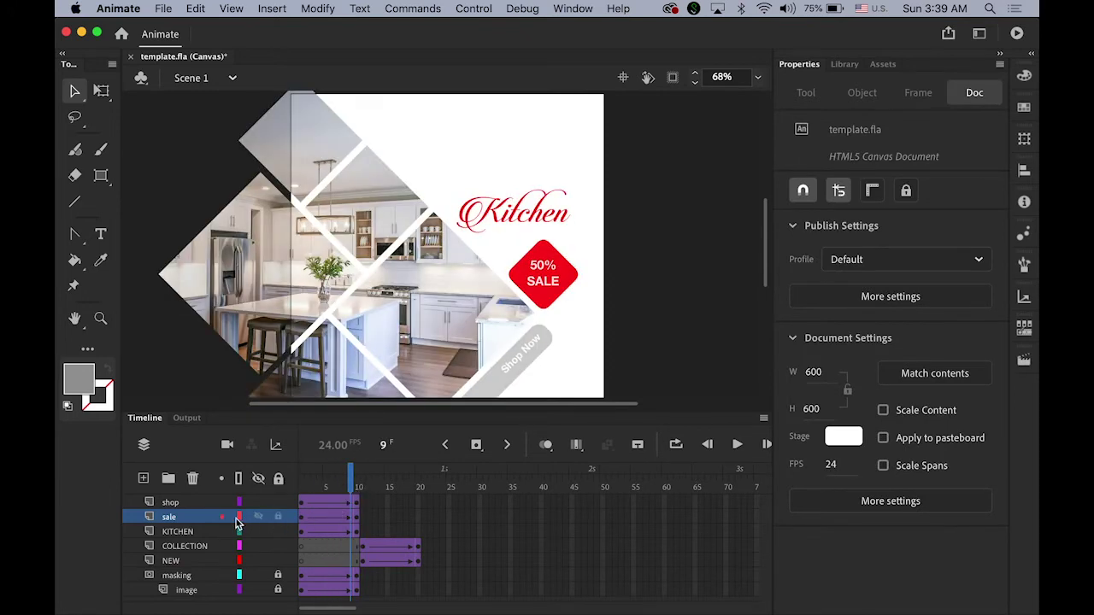
click(206, 516)
drag(313, 519, 431, 525)
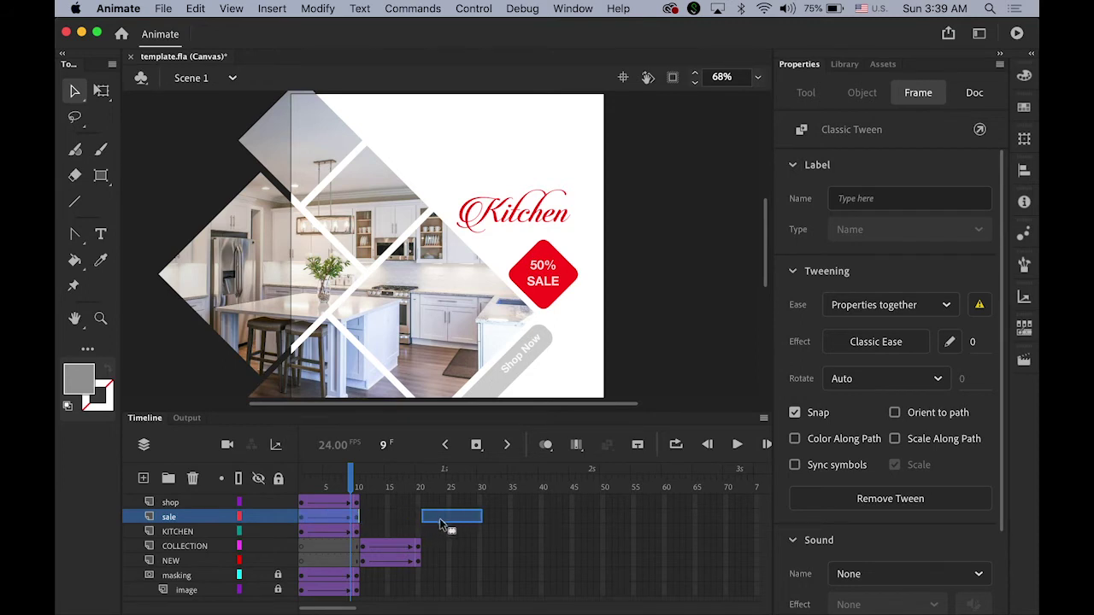
drag(440, 518, 441, 519)
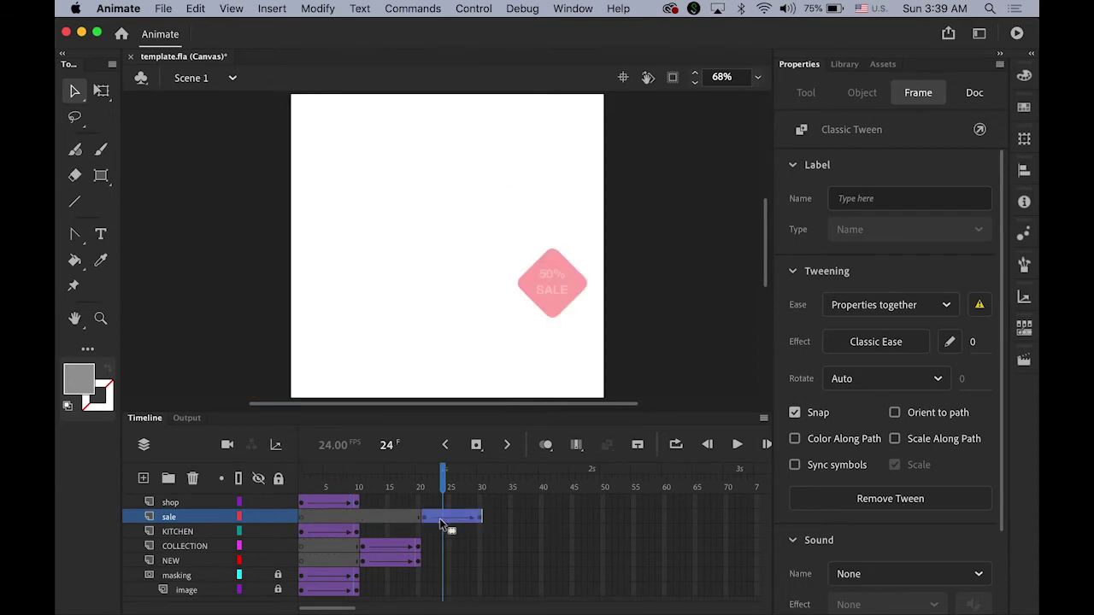
click(188, 504)
drag(332, 504, 515, 505)
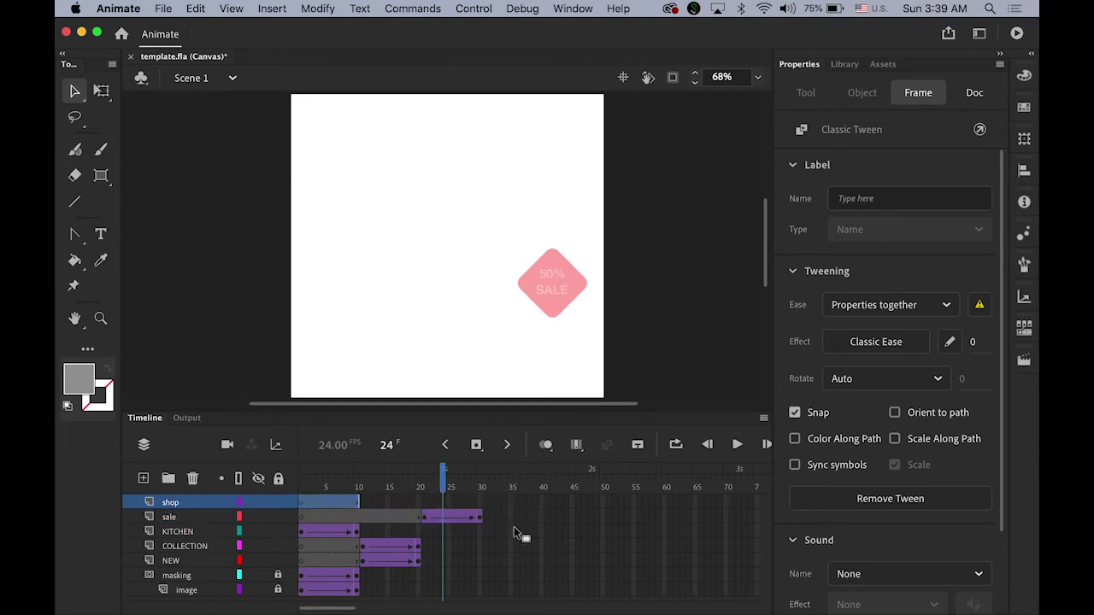
- Shift the KITCHEN layer's tween to frames 41–50 and scrub from frame 1 to frame 50 to check the sequence
click(180, 535)
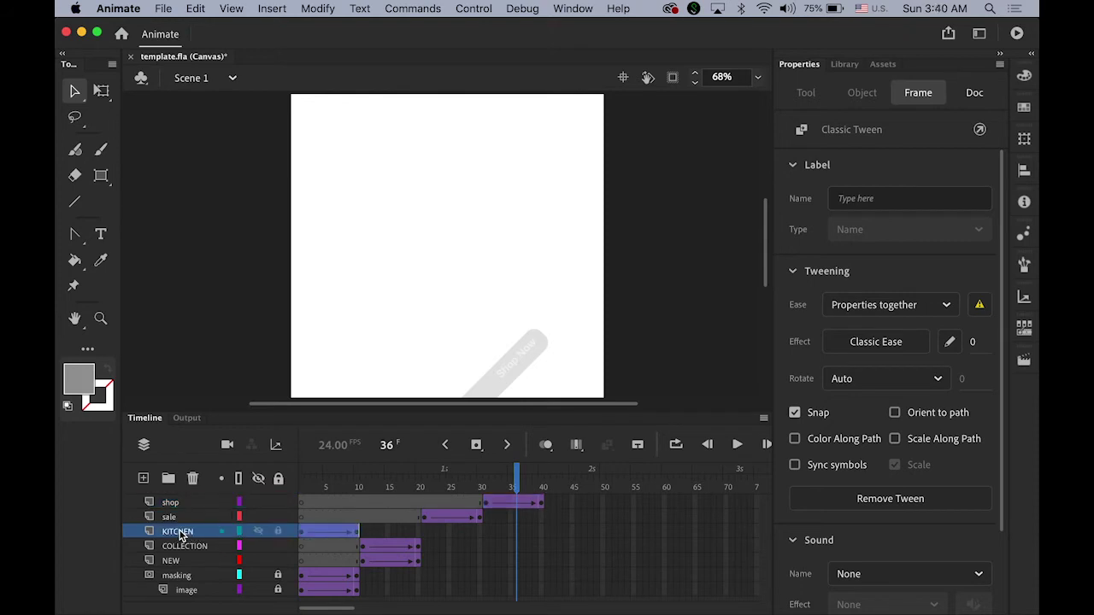
drag(320, 530, 419, 531)
drag(557, 532, 565, 533)
drag(565, 480, 287, 481)
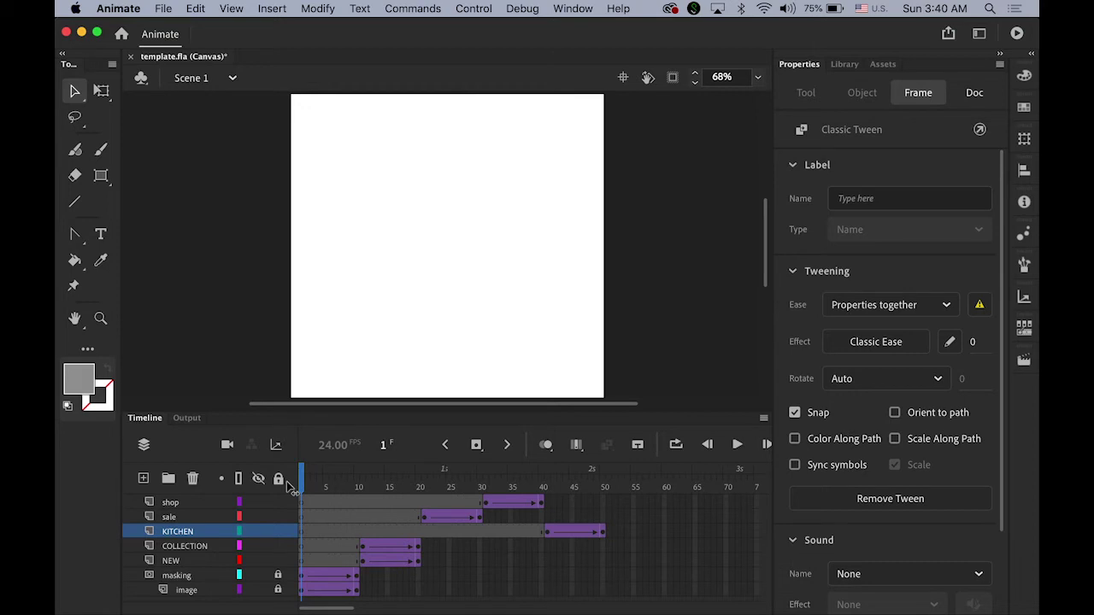
drag(295, 488, 605, 524)
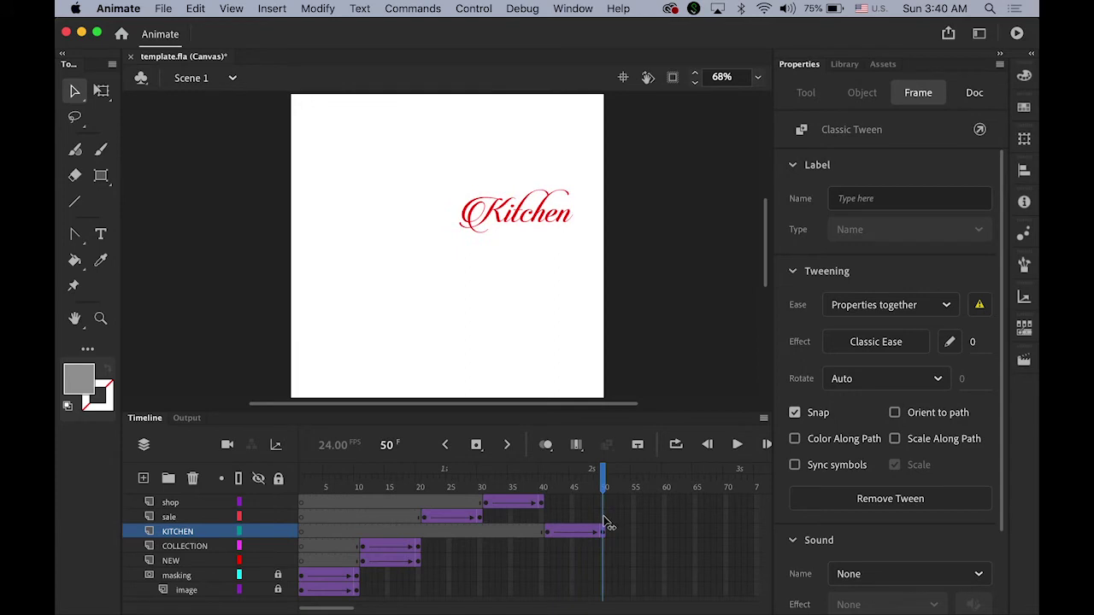
- Insert keyframes at frame 50 on the shop, sale, COLLECTION, NEW, masking and image layers
click(605, 528)
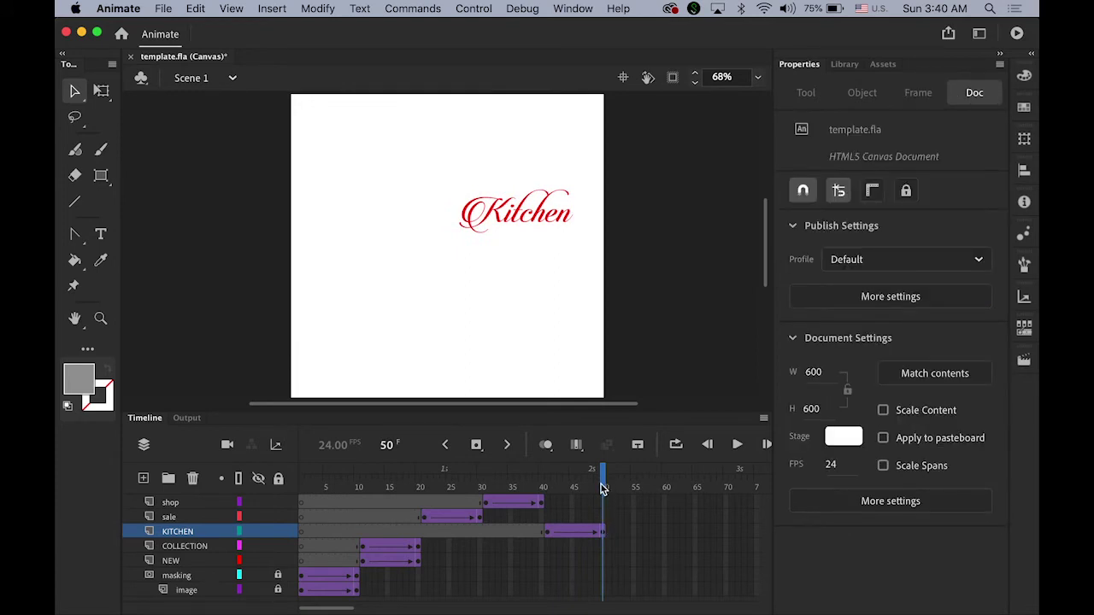
mouse_move(601, 484)
mouse_down()
mouse_move(574, 486)
mouse_move(615, 490)
mouse_up()
click(603, 504)
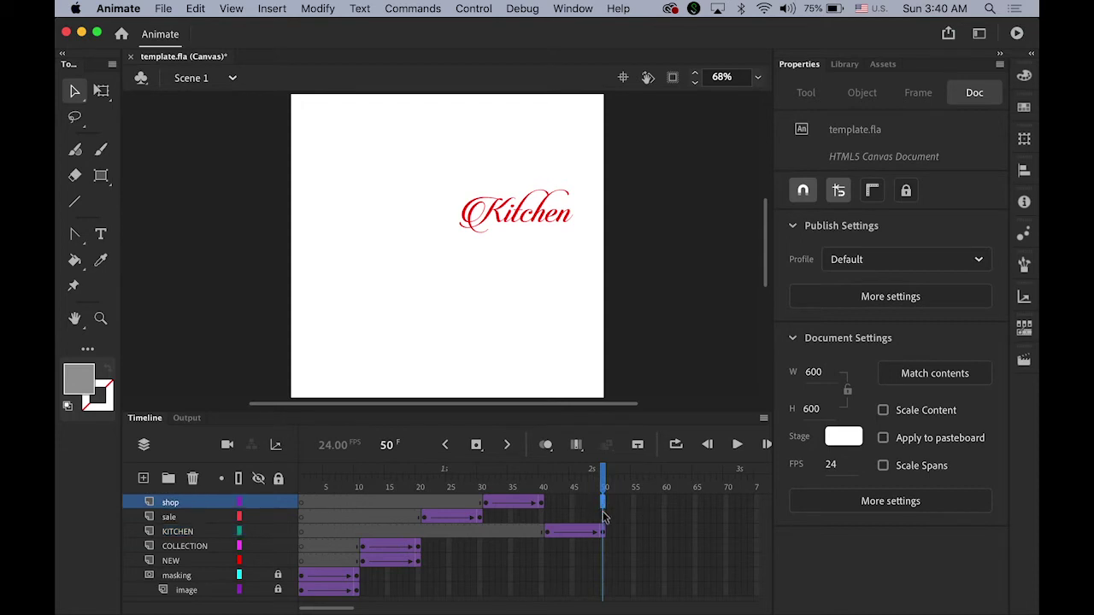
click(604, 517)
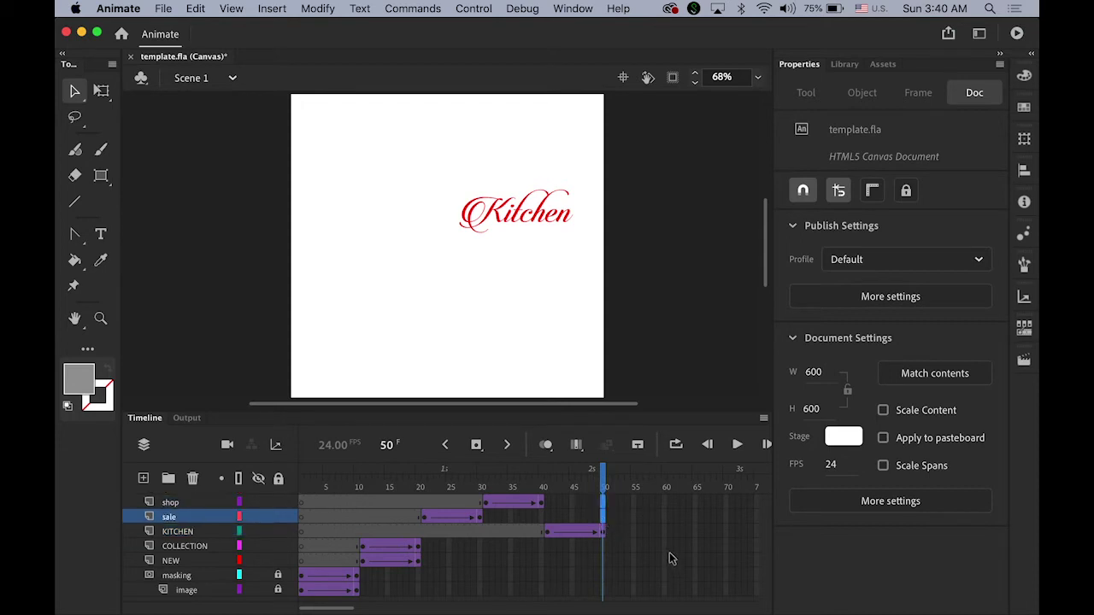
click(476, 448)
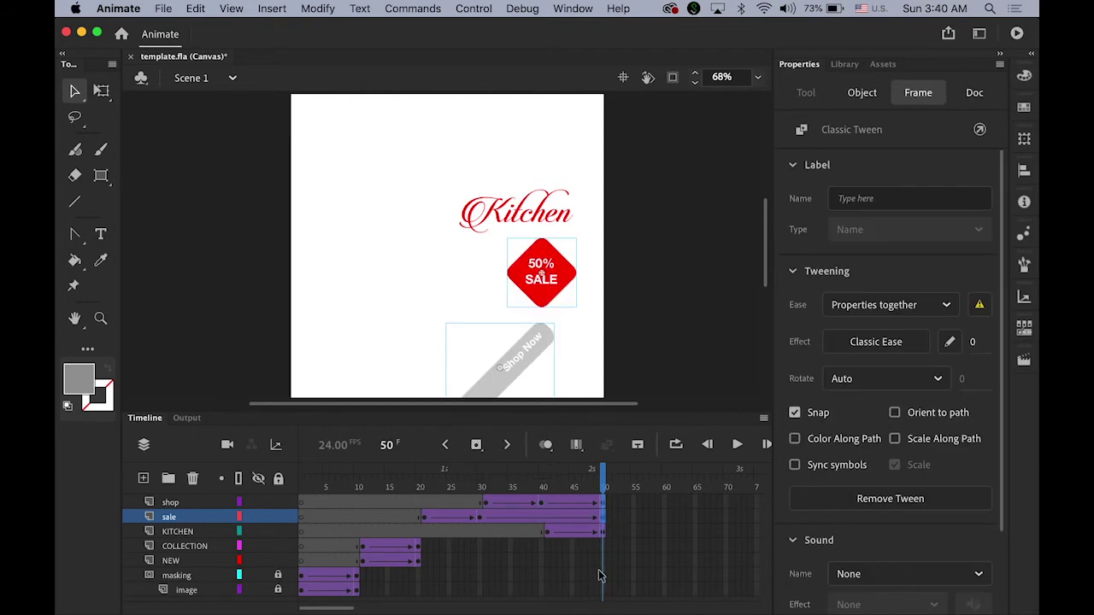
drag(603, 549, 605, 595)
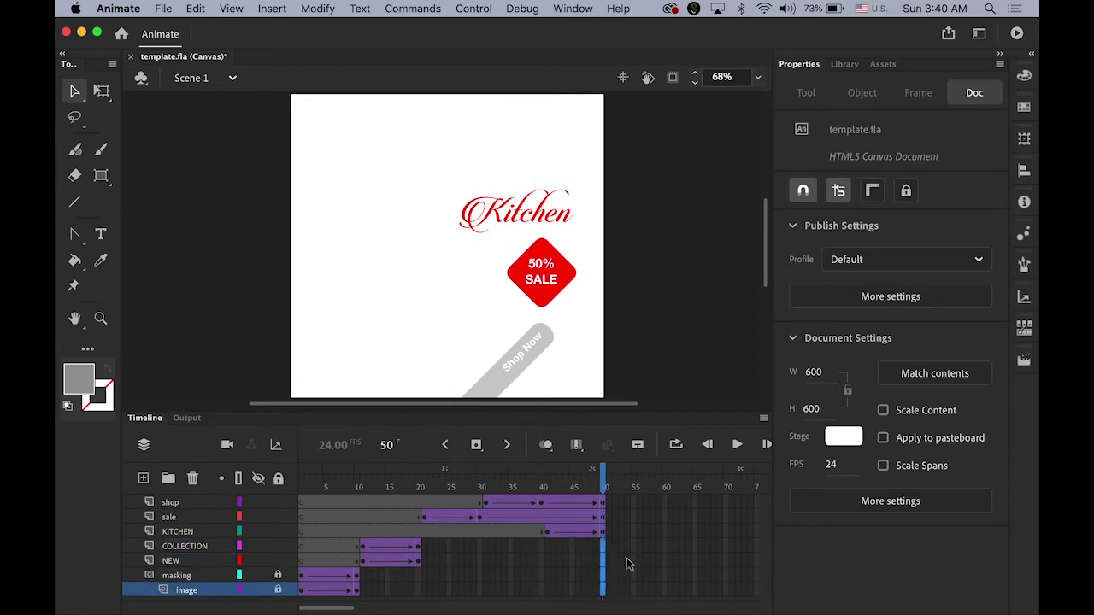
click(478, 446)
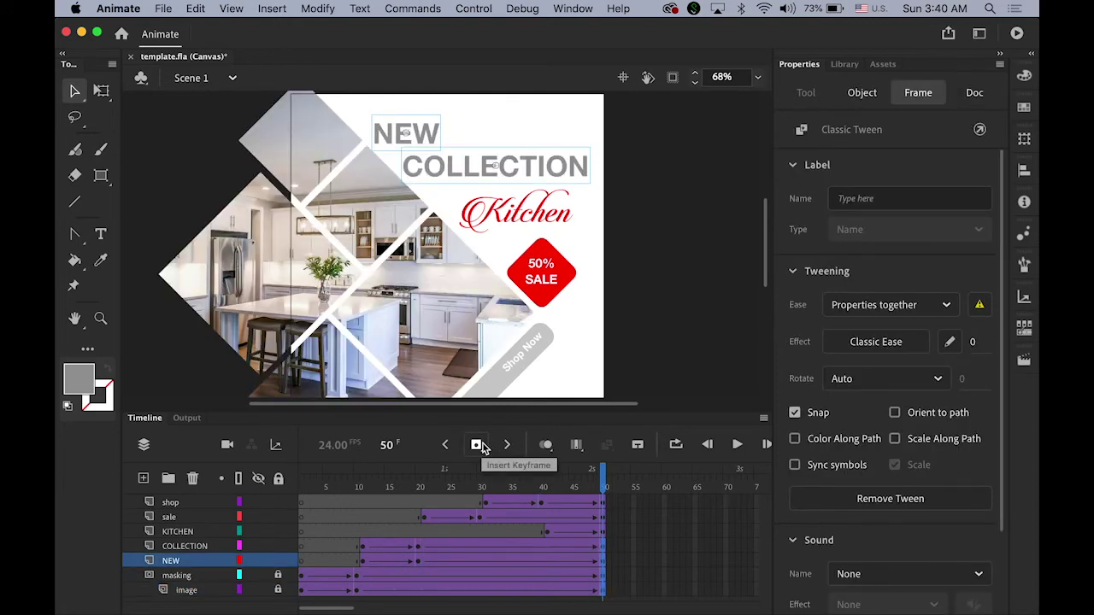
- Play the sequence in the timeline, test the movie in the browser, and return to the timeline
key(Return)
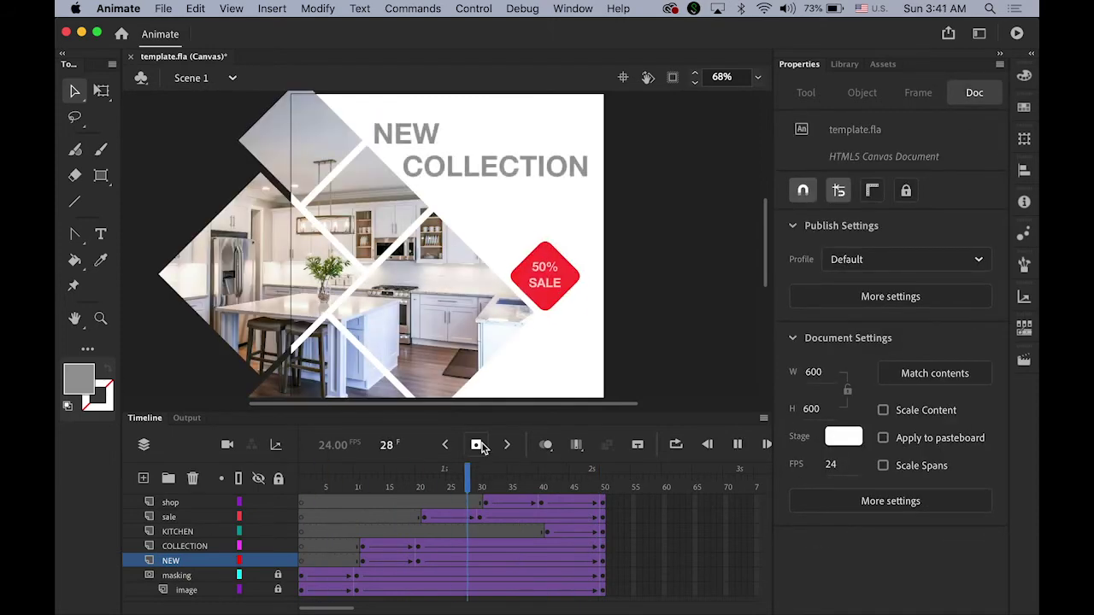
key(Return)
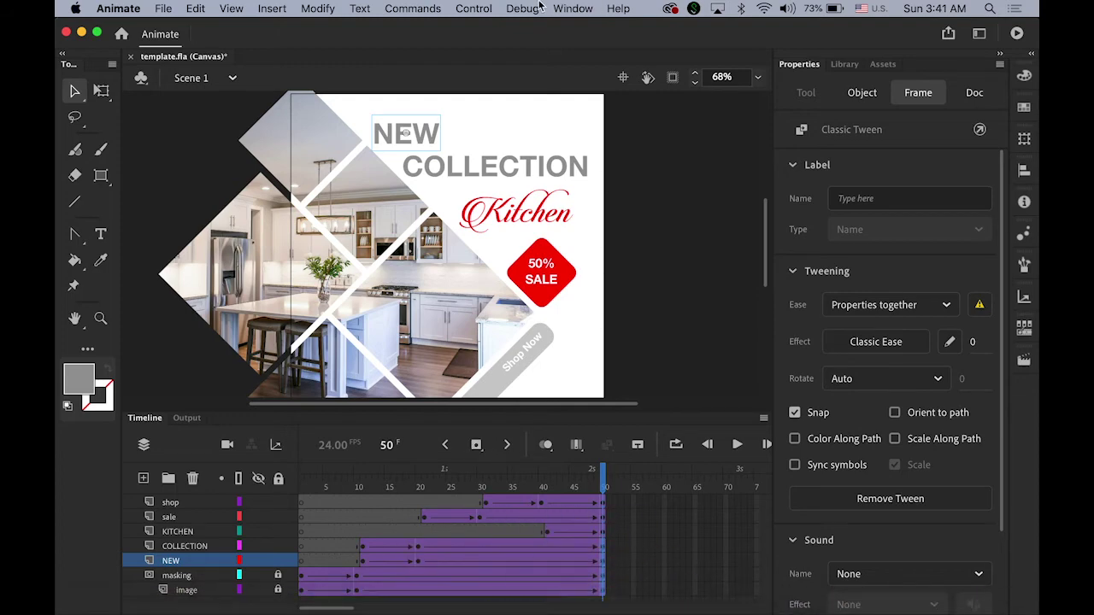
click(483, 8)
mouse_move(528, 163)
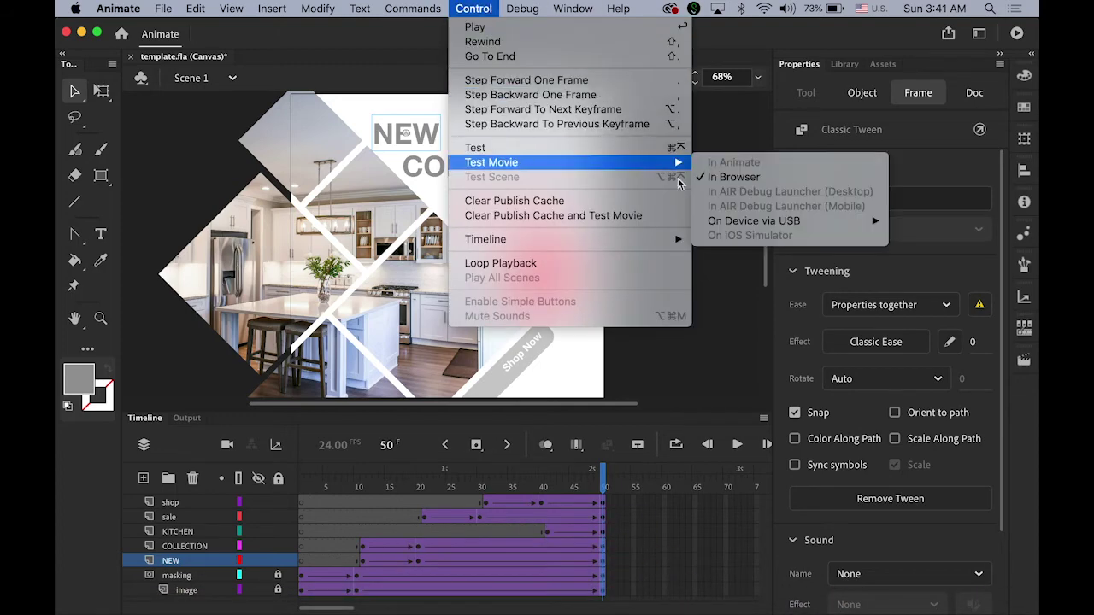
click(885, 177)
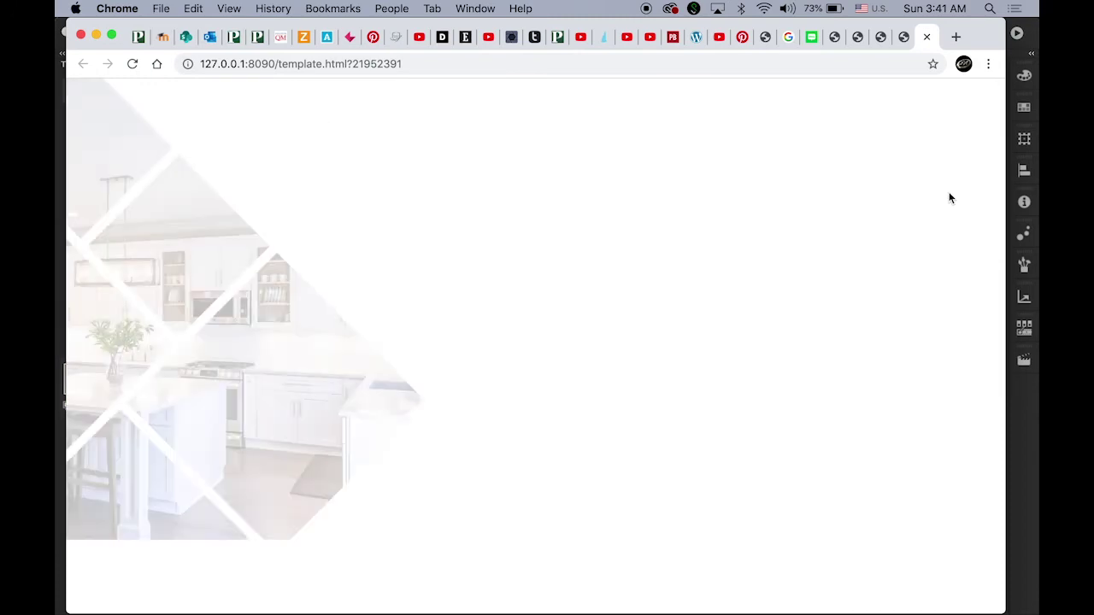
click(1018, 410)
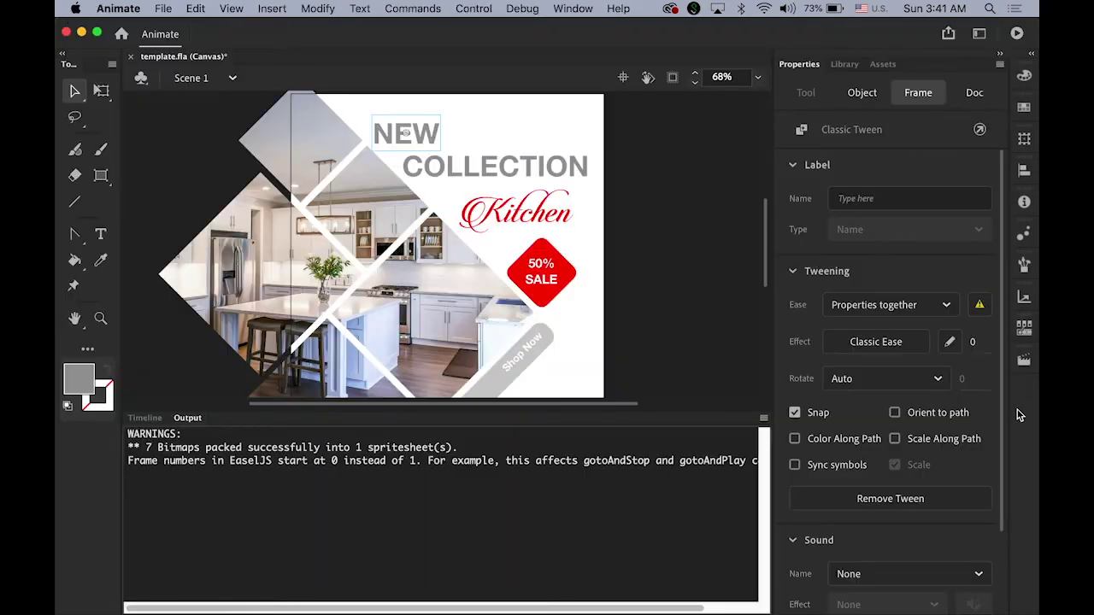
click(147, 418)
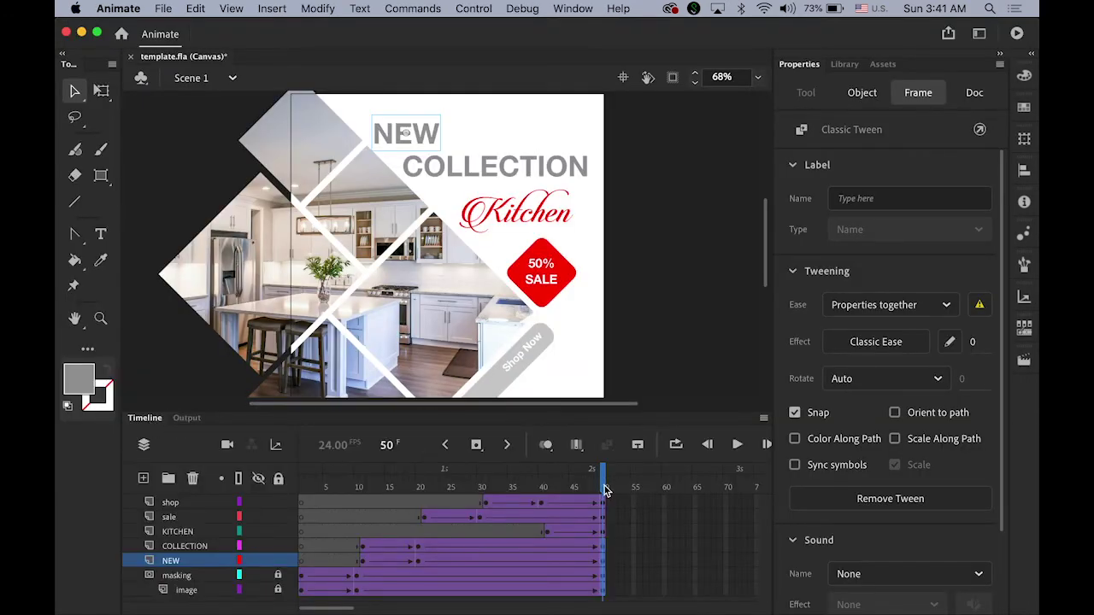
- Insert keyframes at frame 120 on all layers from shop down to image to extend the final hold
drag(346, 609, 363, 612)
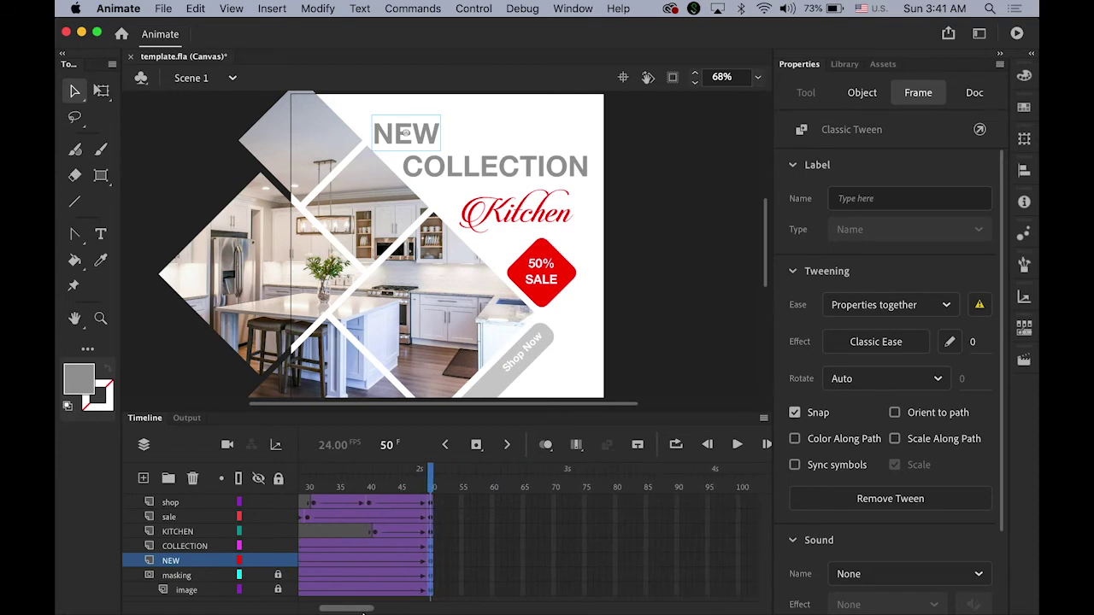
drag(363, 612, 386, 613)
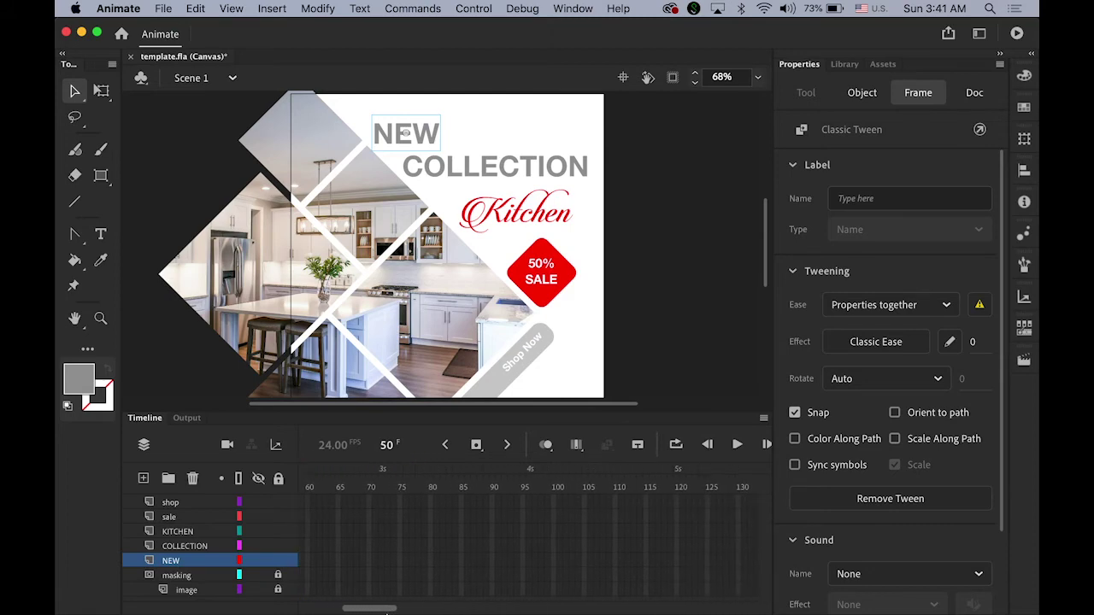
click(671, 503)
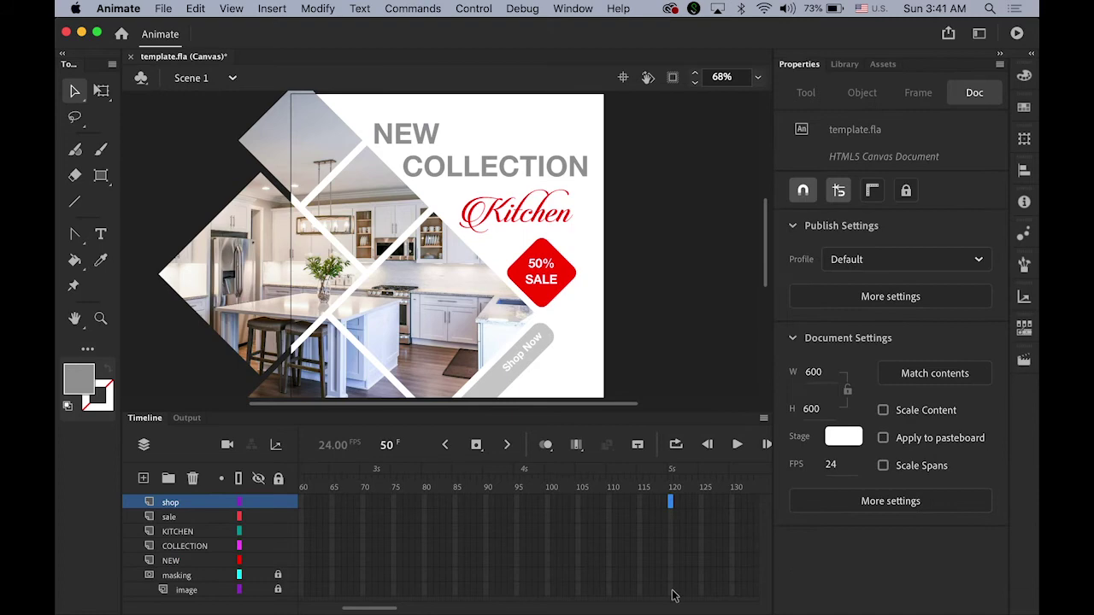
shift+click(672, 593)
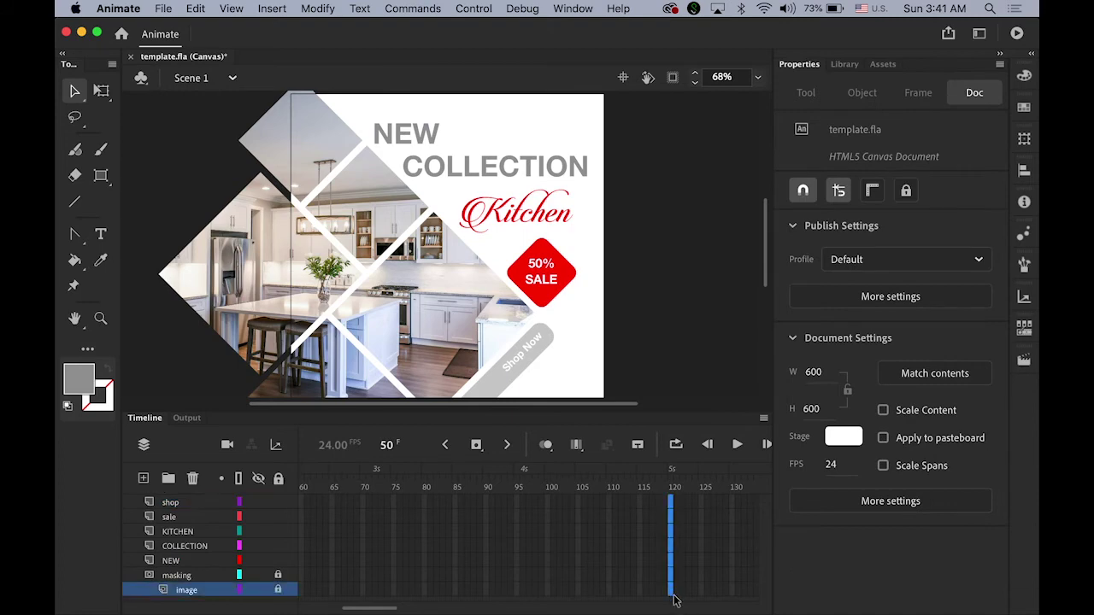
click(478, 449)
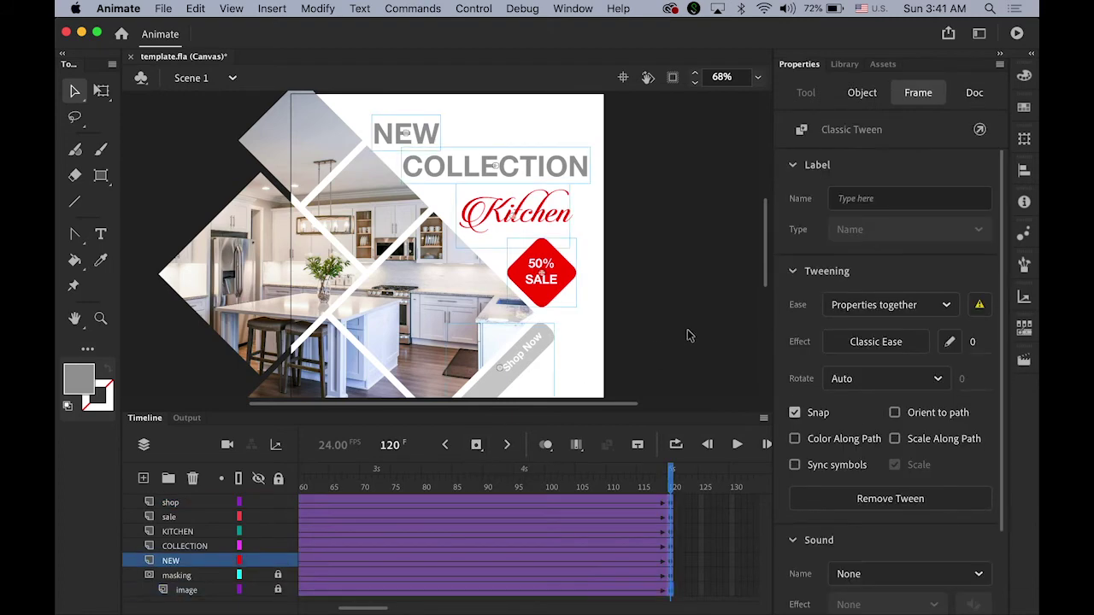
- Test the extended animation in the browser and return to the timeline in Animate
key(super+Return)
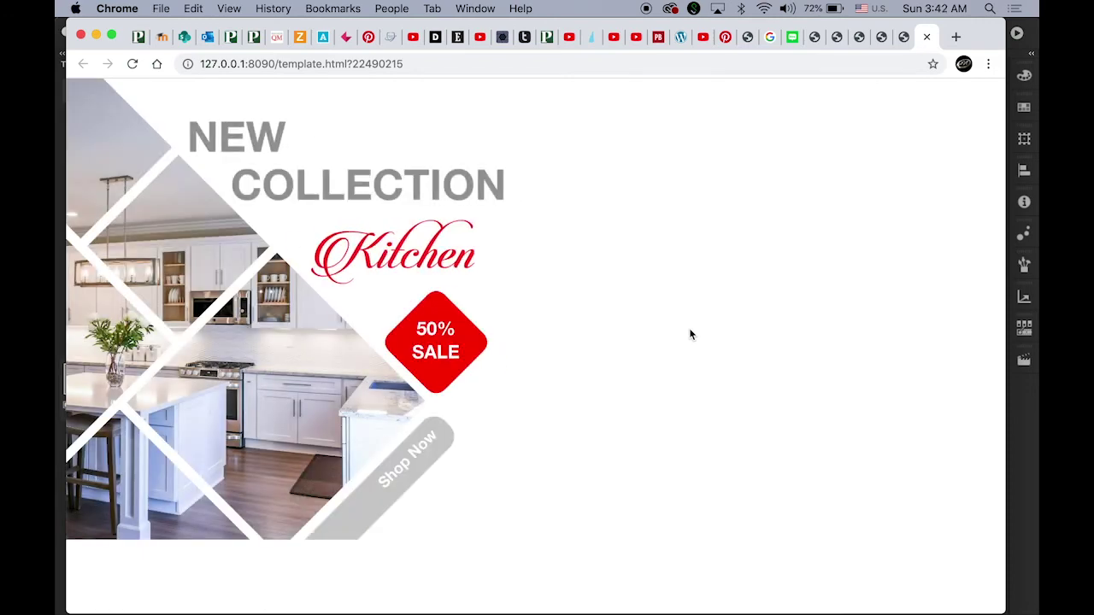
click(1026, 440)
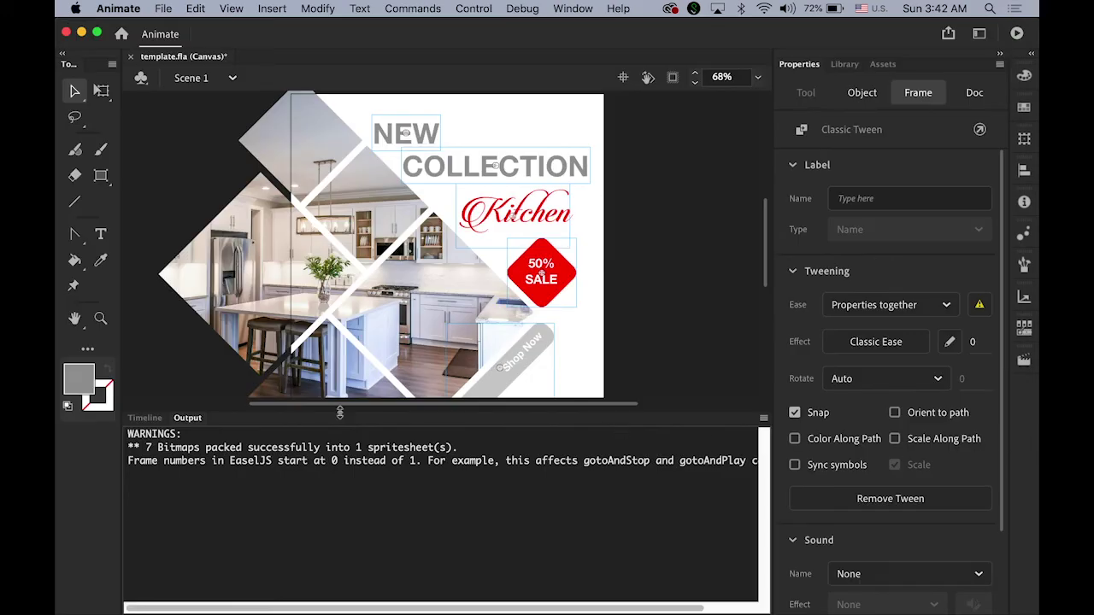
click(144, 418)
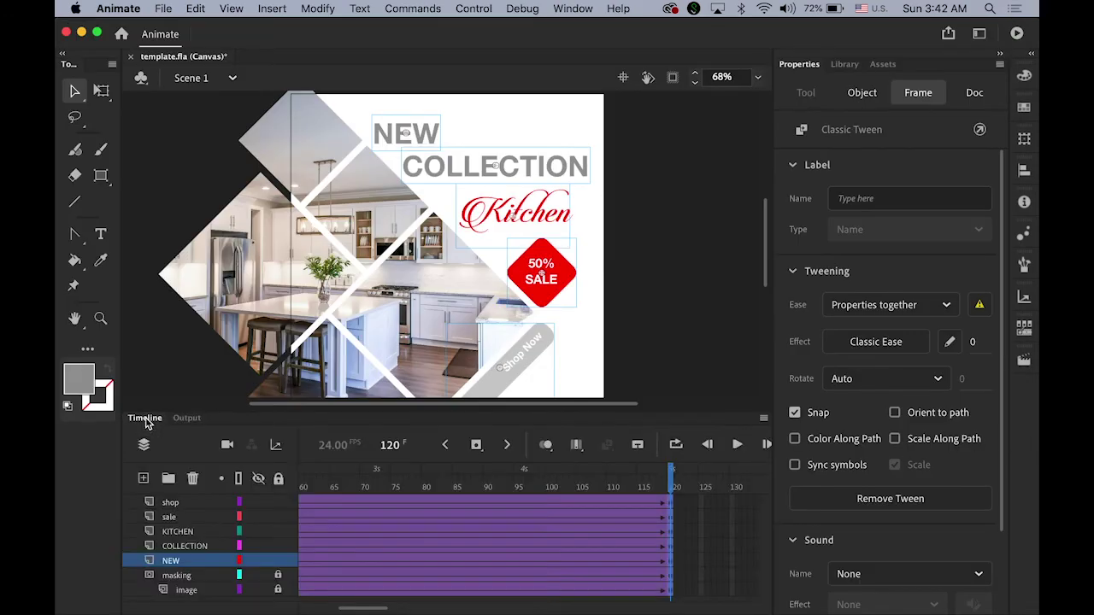
- Save the document as a new Animate file named template_kitchen.fla in the Template folder
click(164, 10)
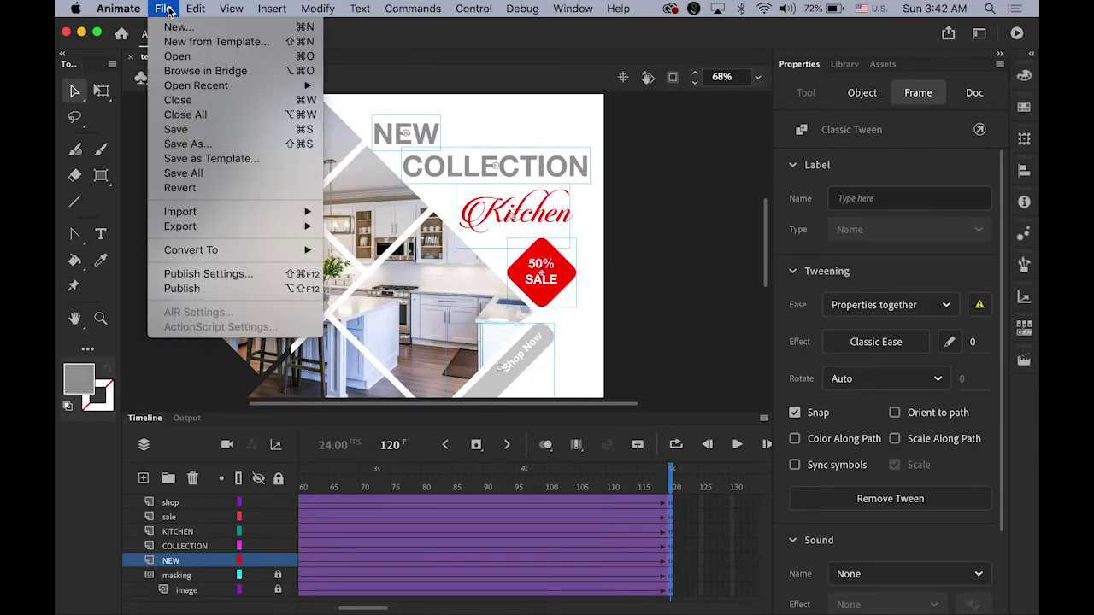
click(184, 144)
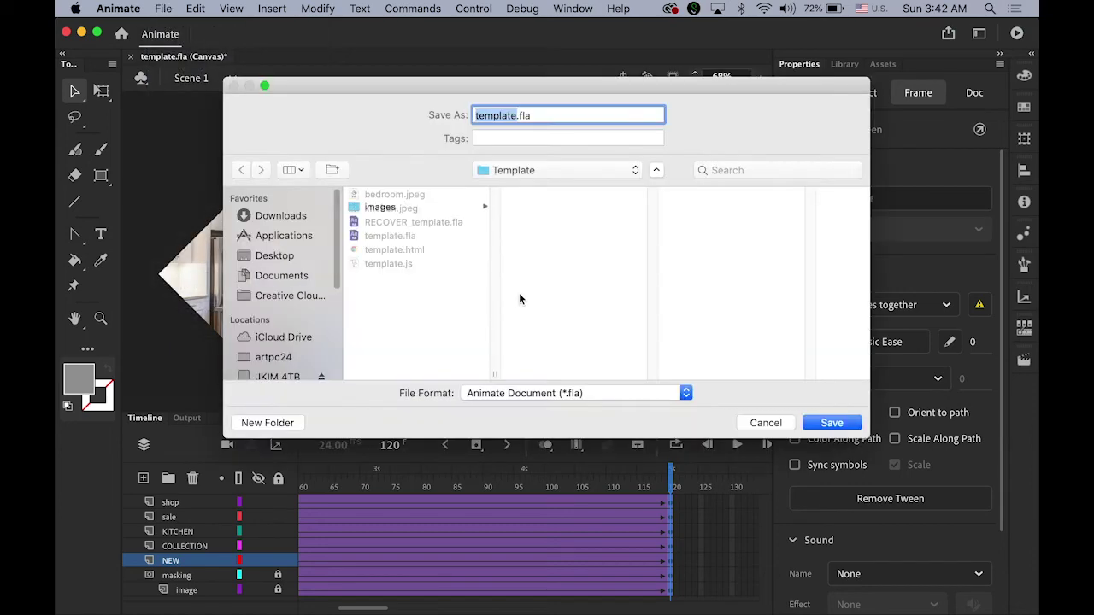
click(517, 118)
text(_)
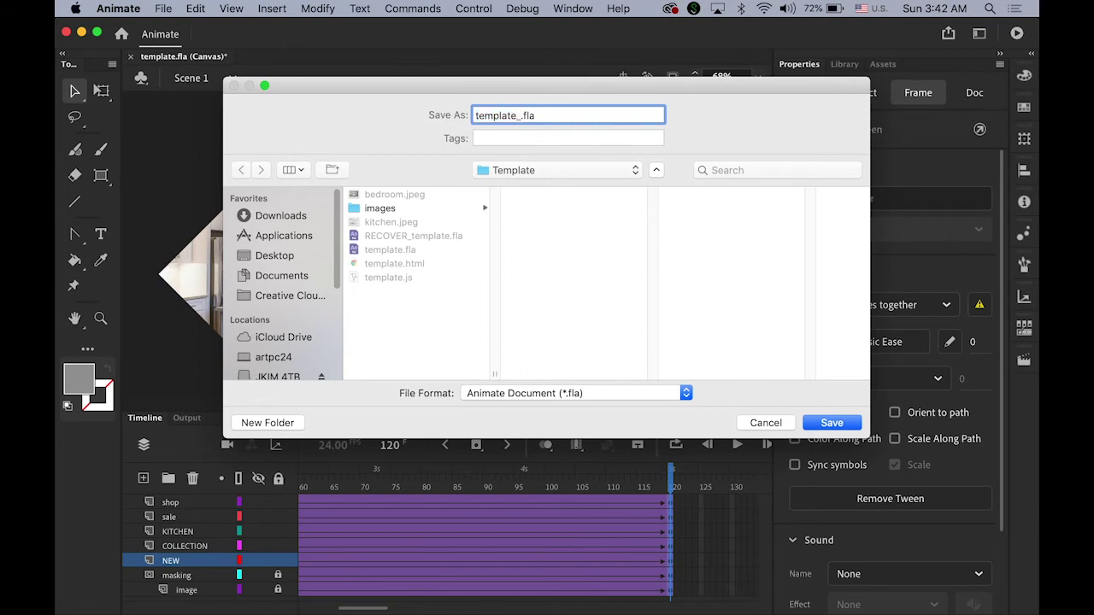
text(kitchen)
click(824, 421)
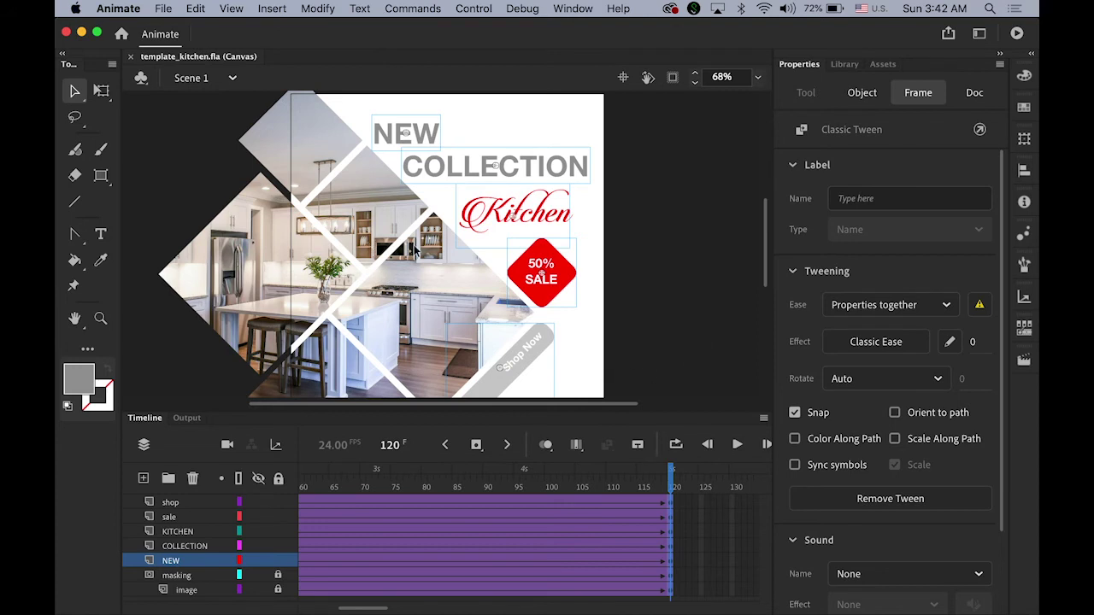
click(655, 276)
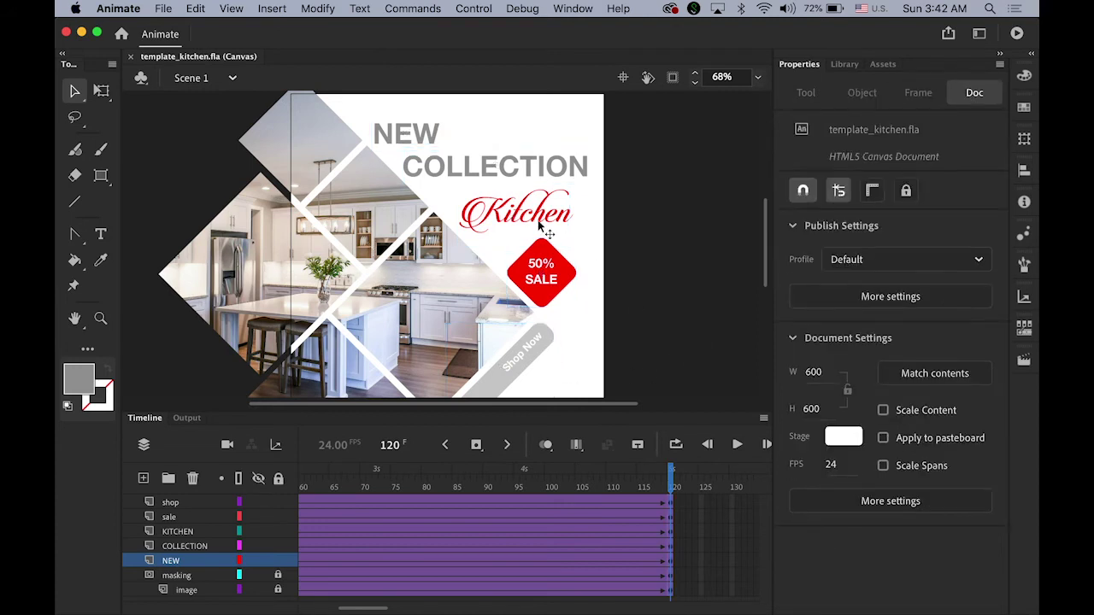
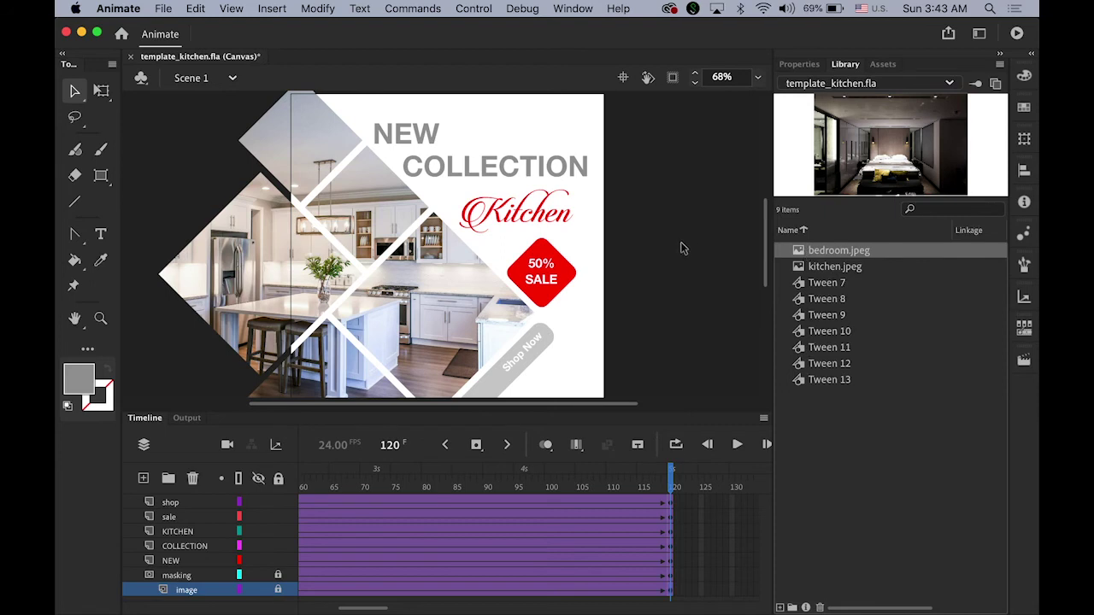
- Unlock the masking and image layers and open the kitchen picture's symbol for editing
click(278, 575)
click(278, 590)
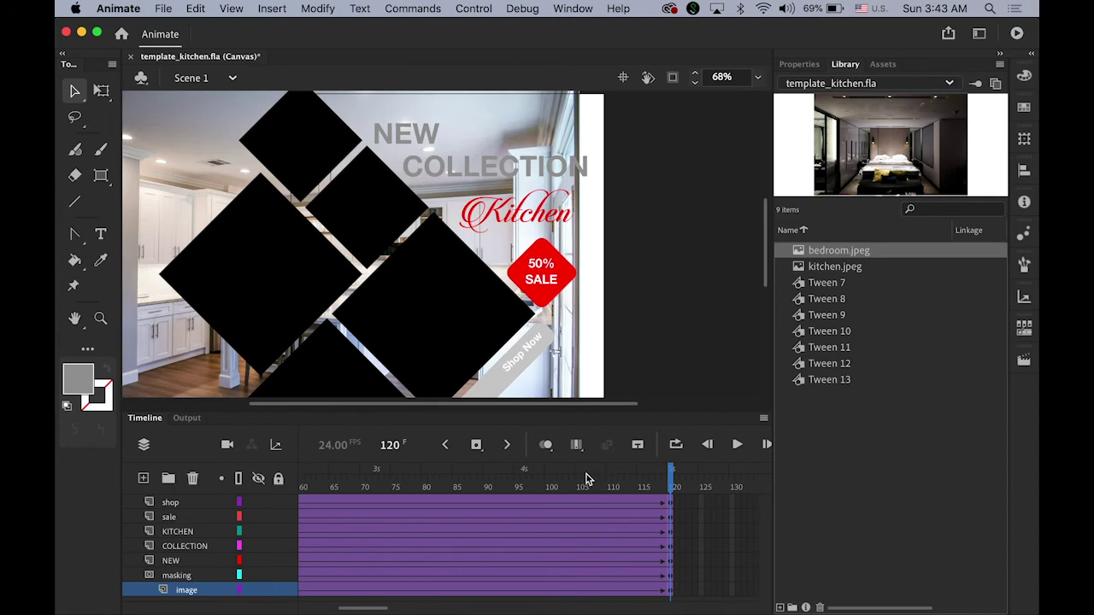
double_click(155, 370)
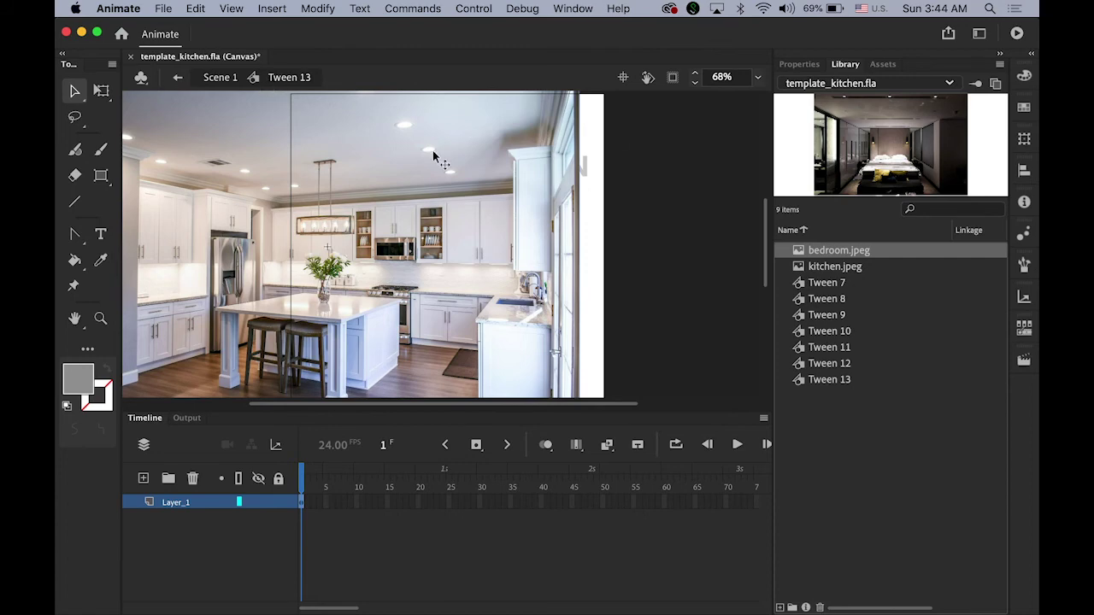
- Swap the bitmap inside the symbol for bedroom.jpeg and return to Scene 1
click(791, 67)
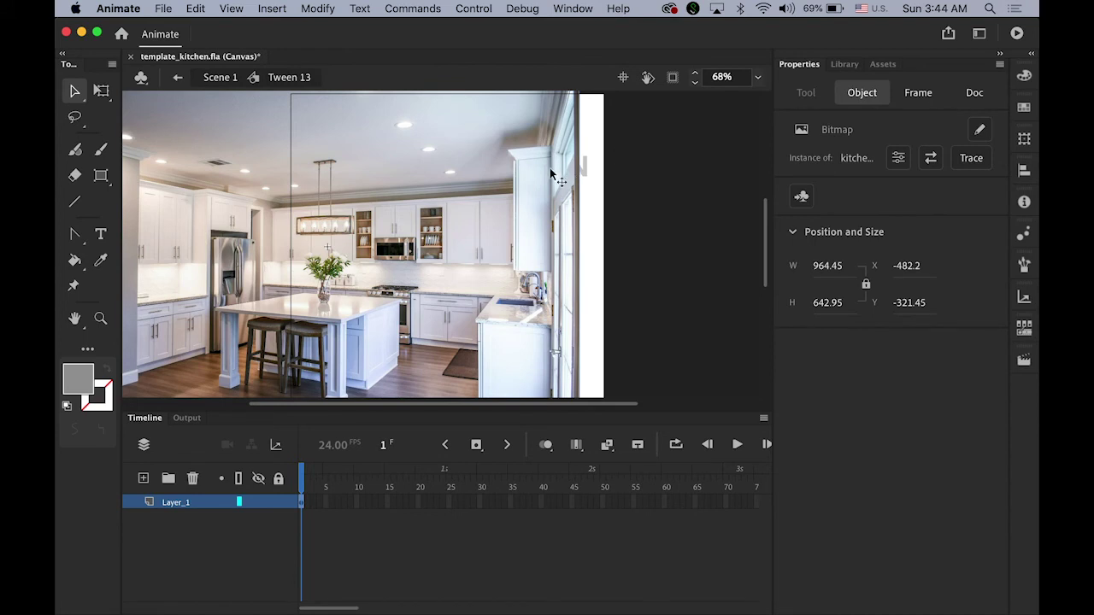
click(932, 163)
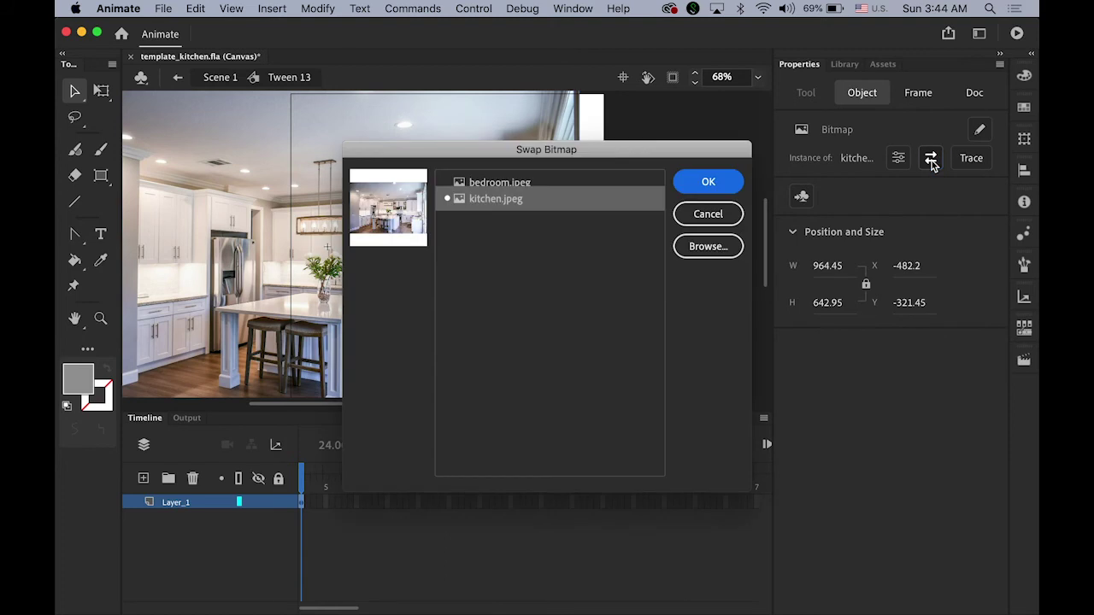
click(514, 182)
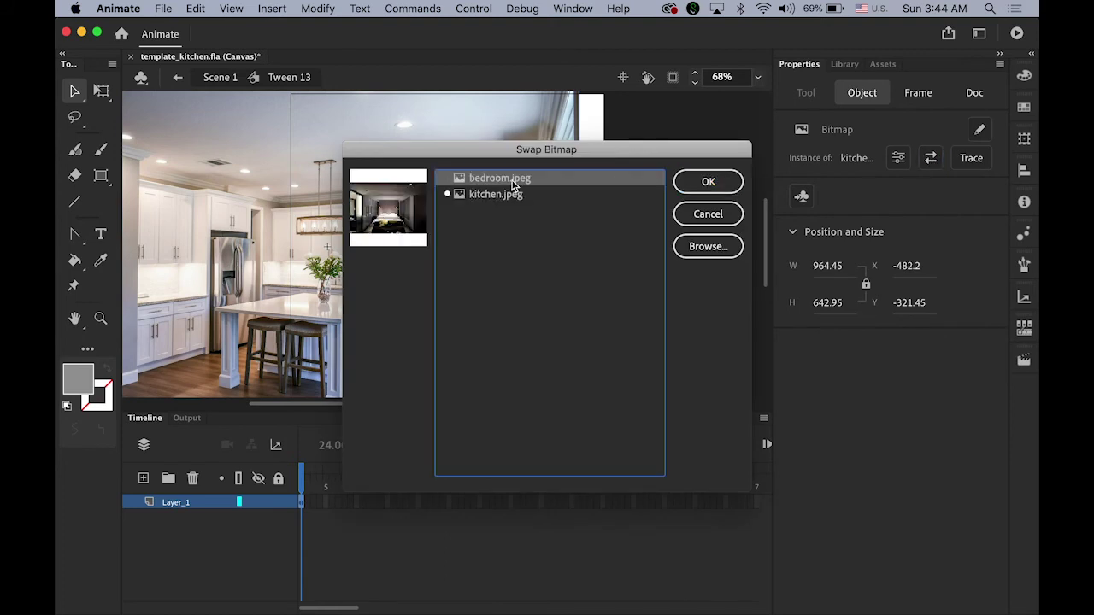
click(709, 182)
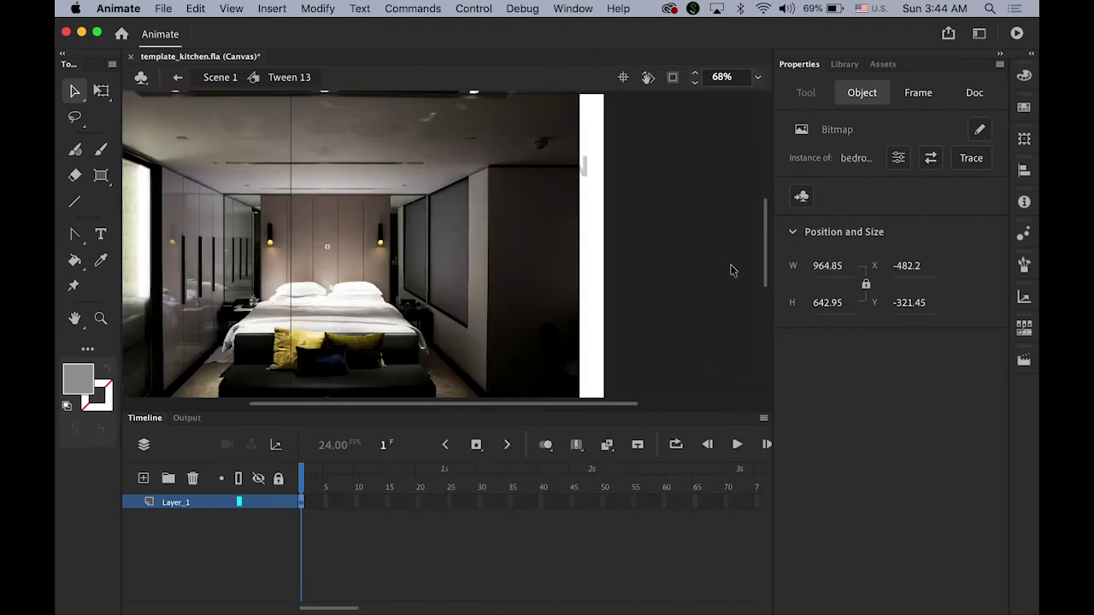
click(178, 81)
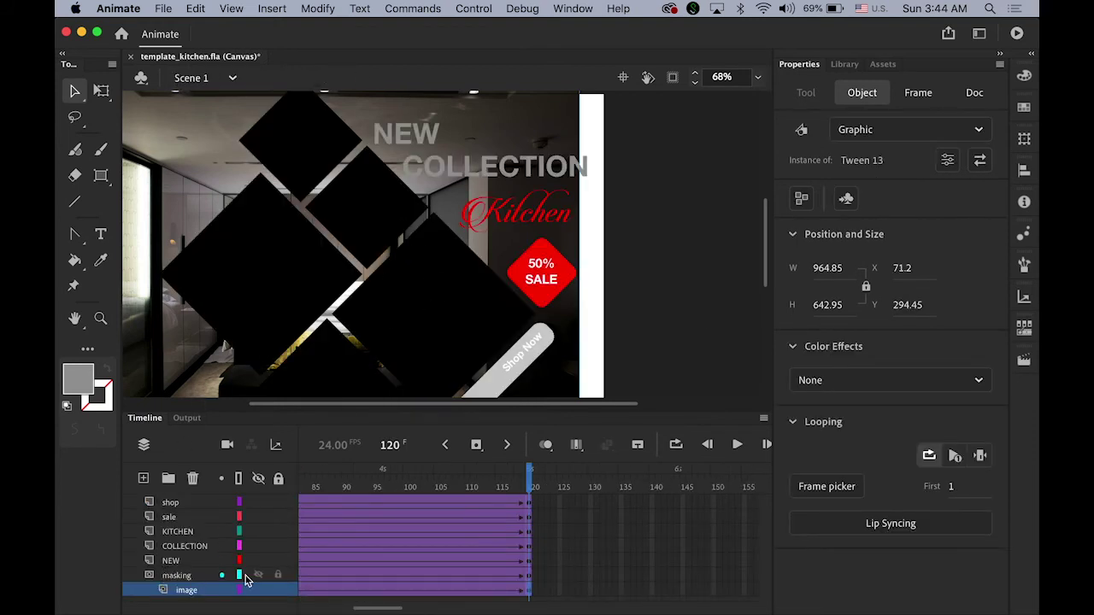
- Lock the masking and image layers again so the diamond mask applies to the bedroom picture
click(157, 579)
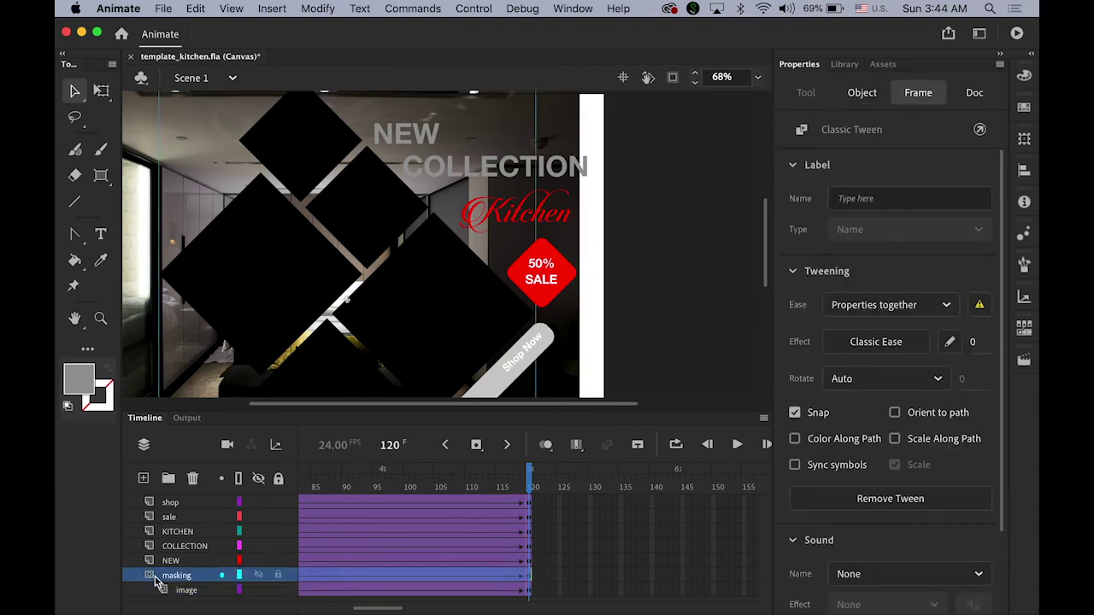
click(278, 575)
click(278, 590)
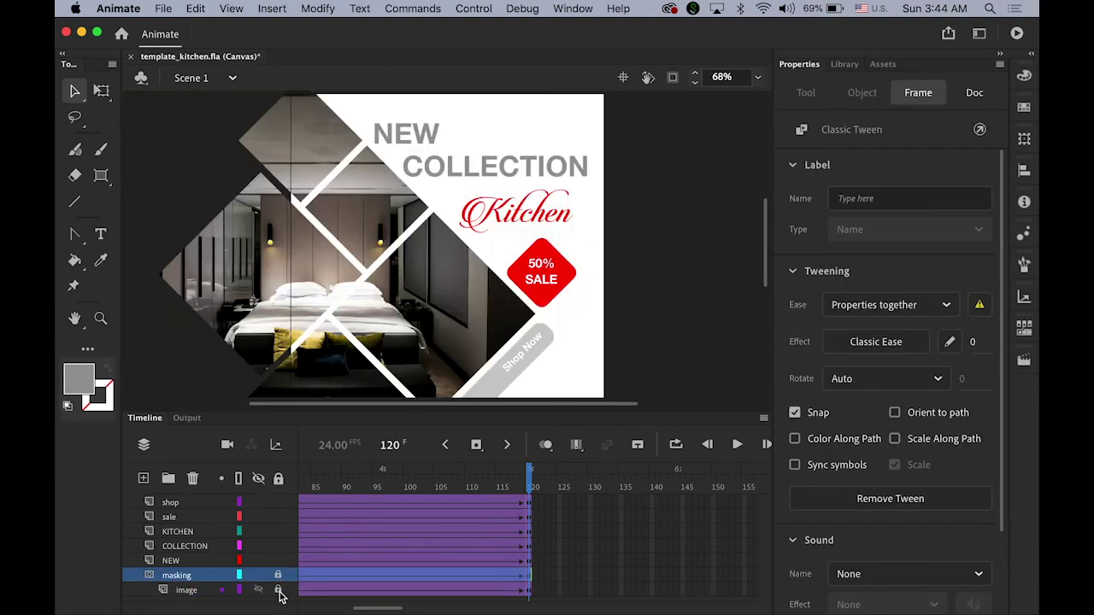
- Replace the word Kitchen with Bedroom inside its text symbol and return to Scene 1
click(639, 336)
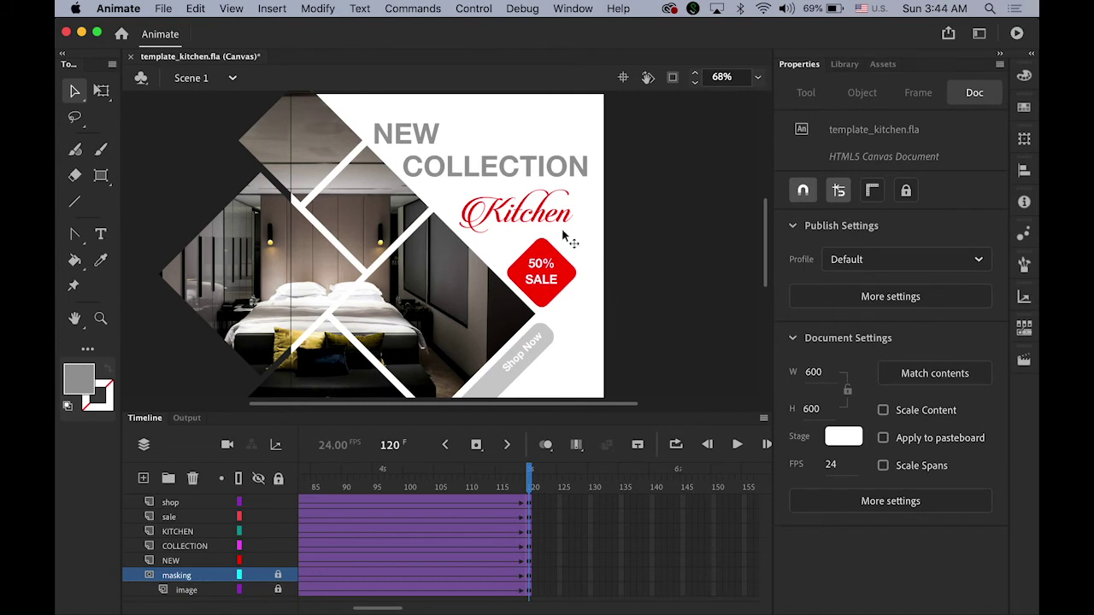
click(533, 221)
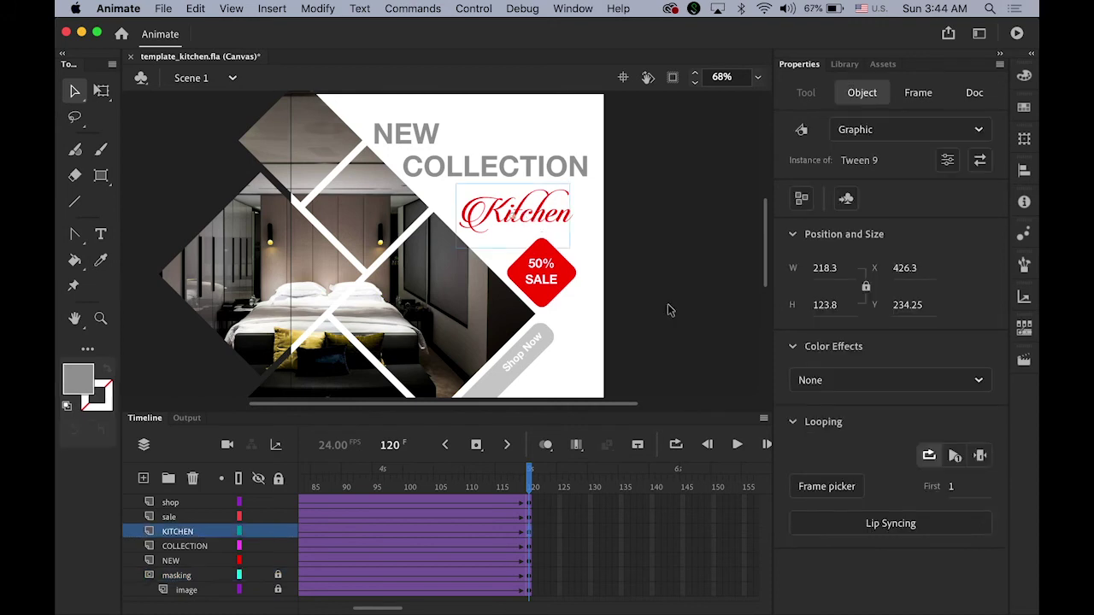
double_click(541, 217)
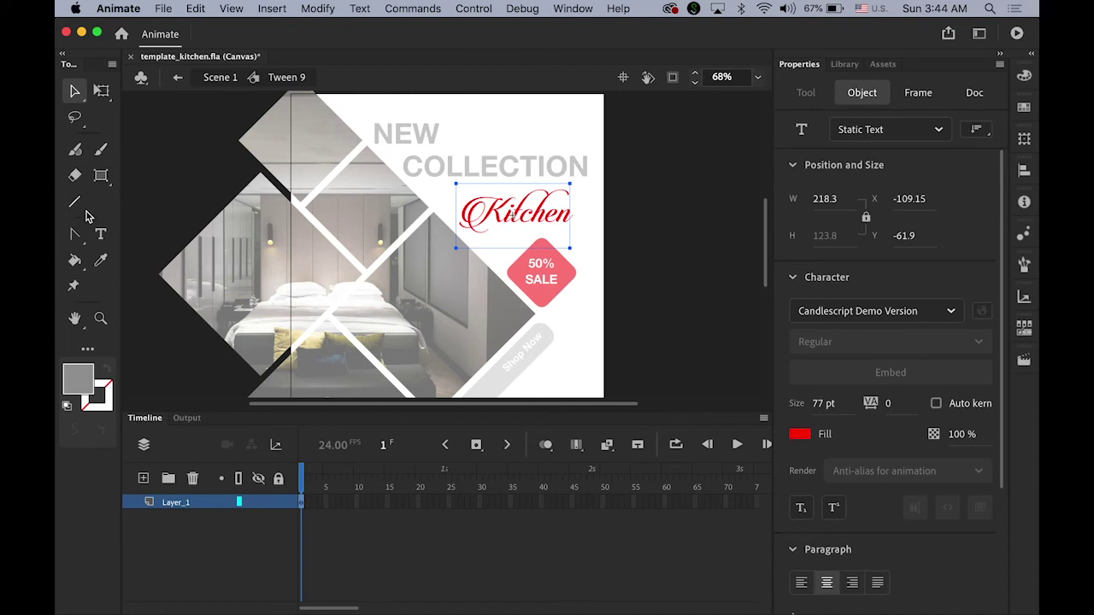
click(100, 234)
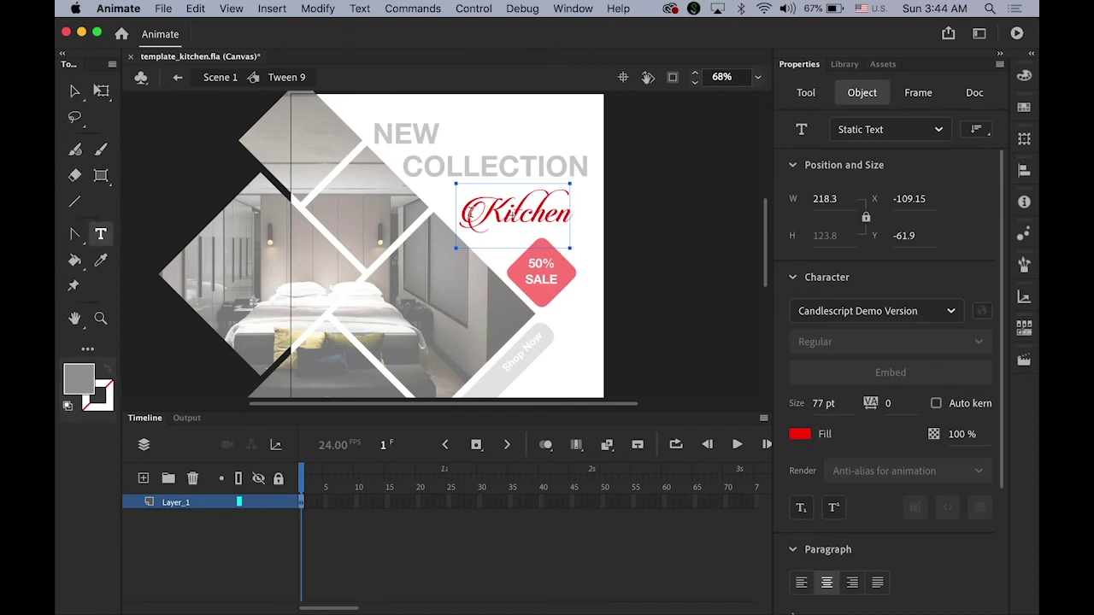
drag(466, 213, 571, 215)
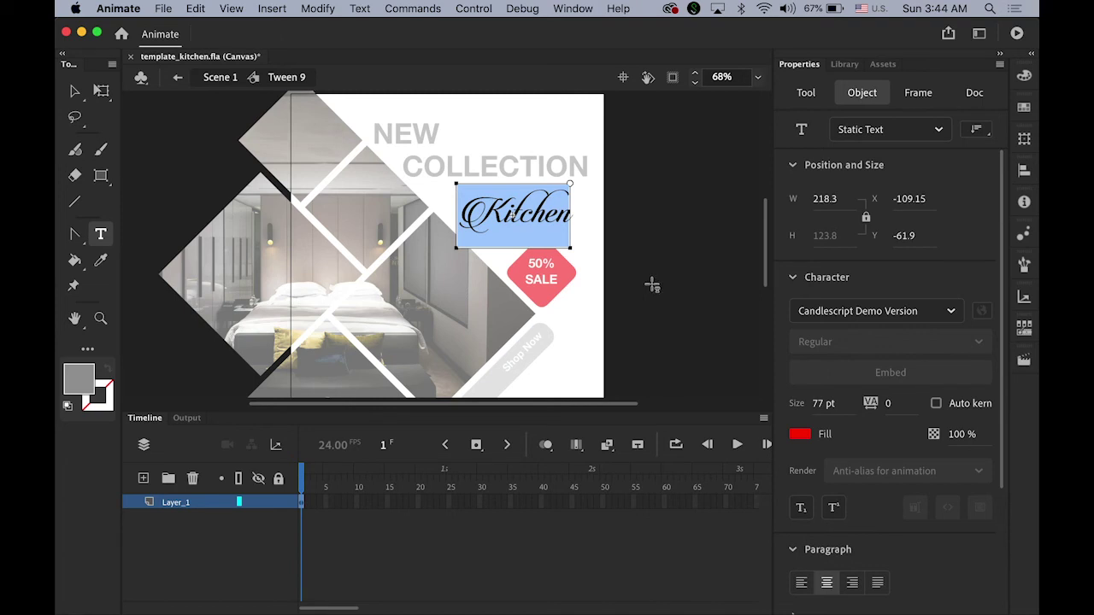
text(Bedroom)
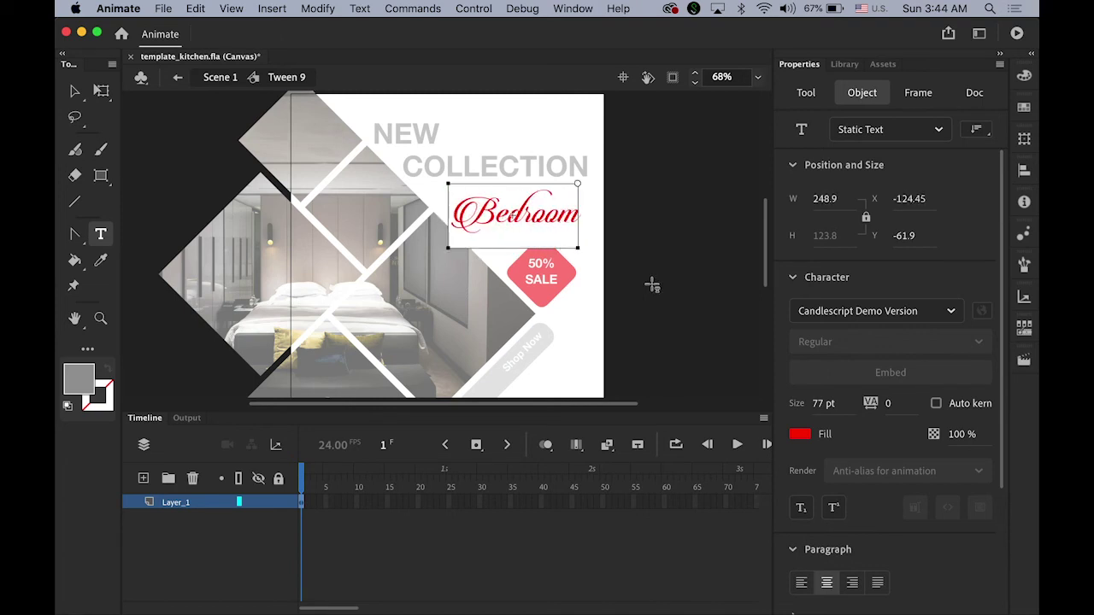
click(75, 92)
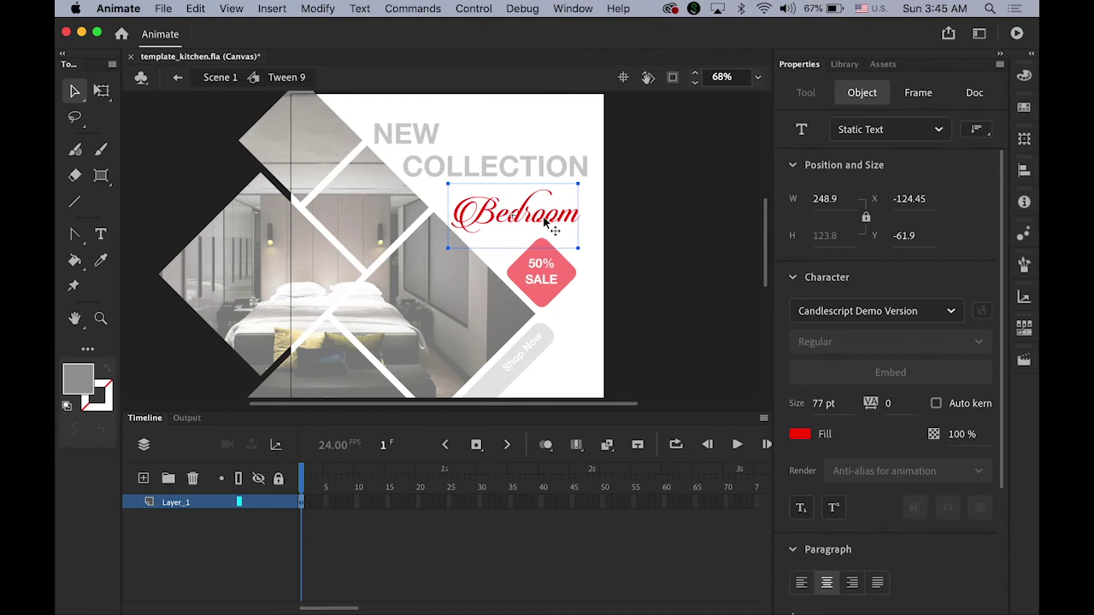
click(179, 79)
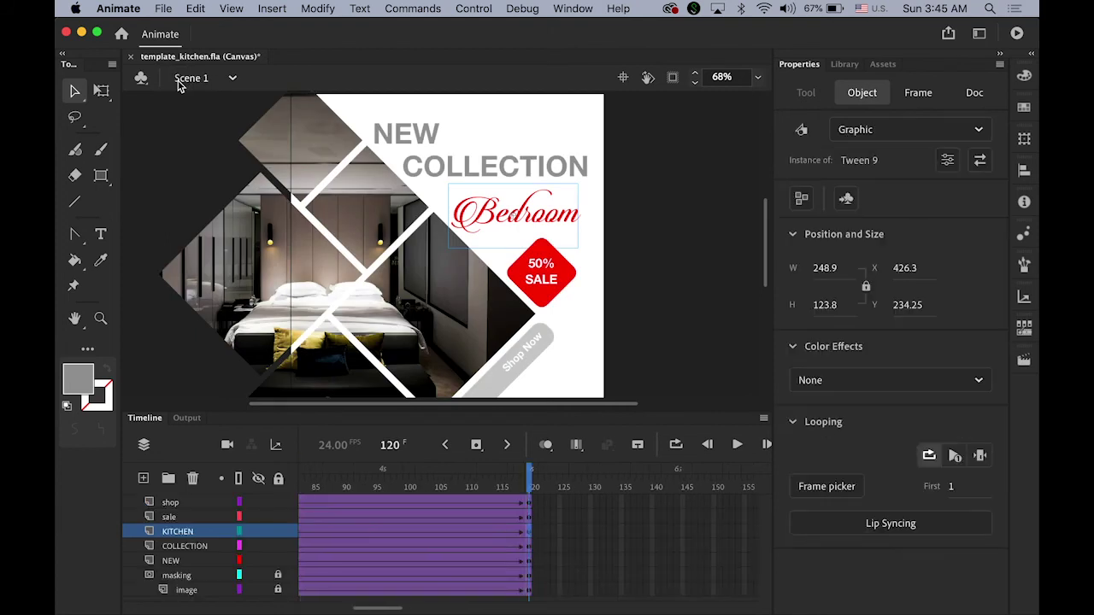
- Test the bedroom banner animation in the browser and return to the Animate document
click(698, 339)
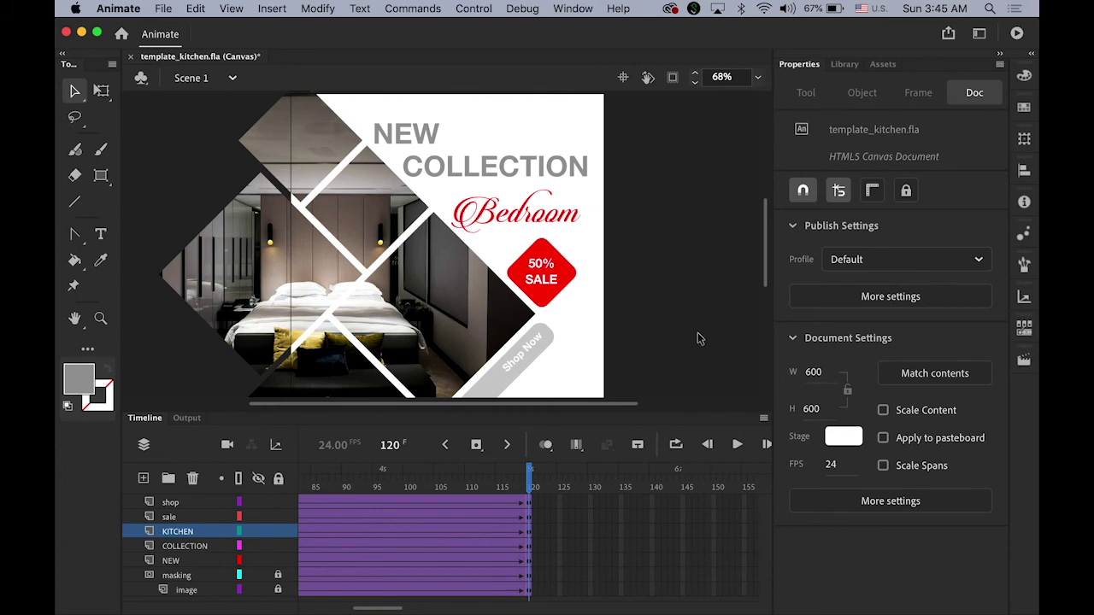
key(super+Return)
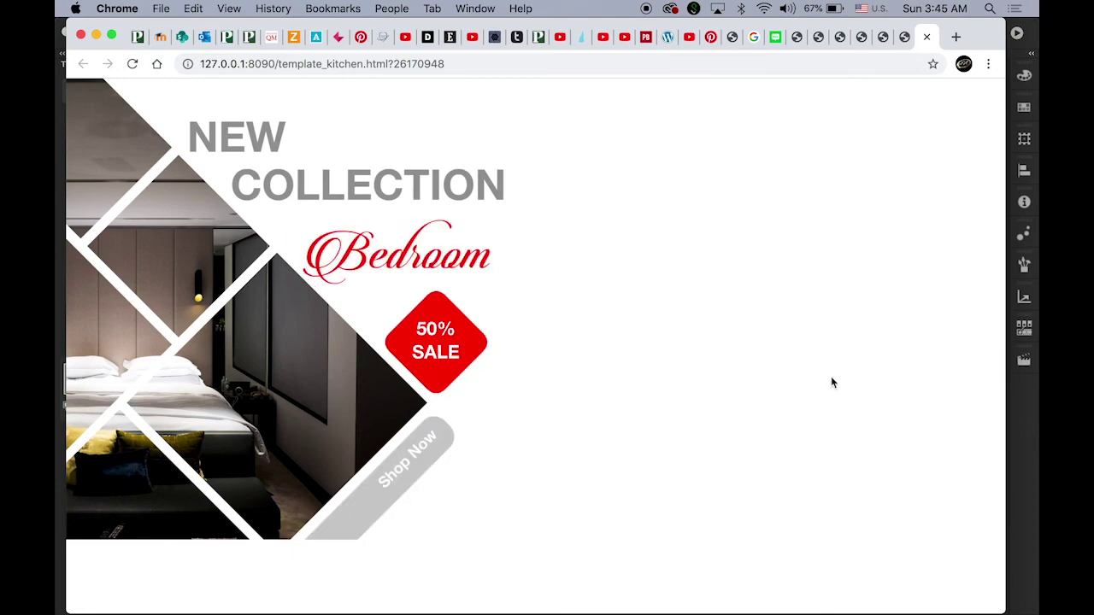
click(1025, 538)
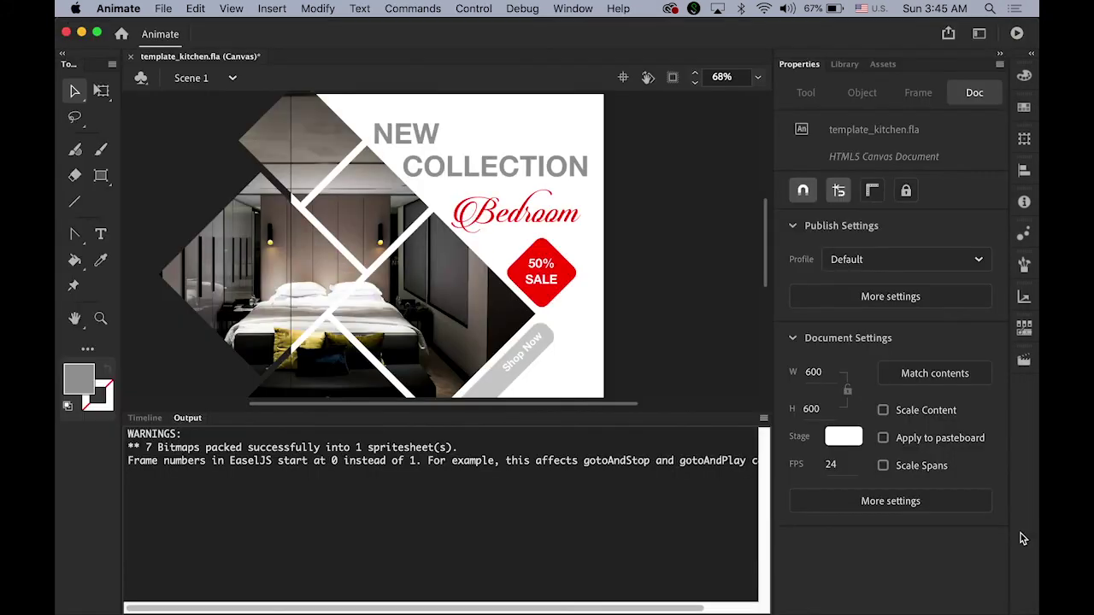
- Add a new layer in the timeline, move it below the image layer and name it BG
click(144, 420)
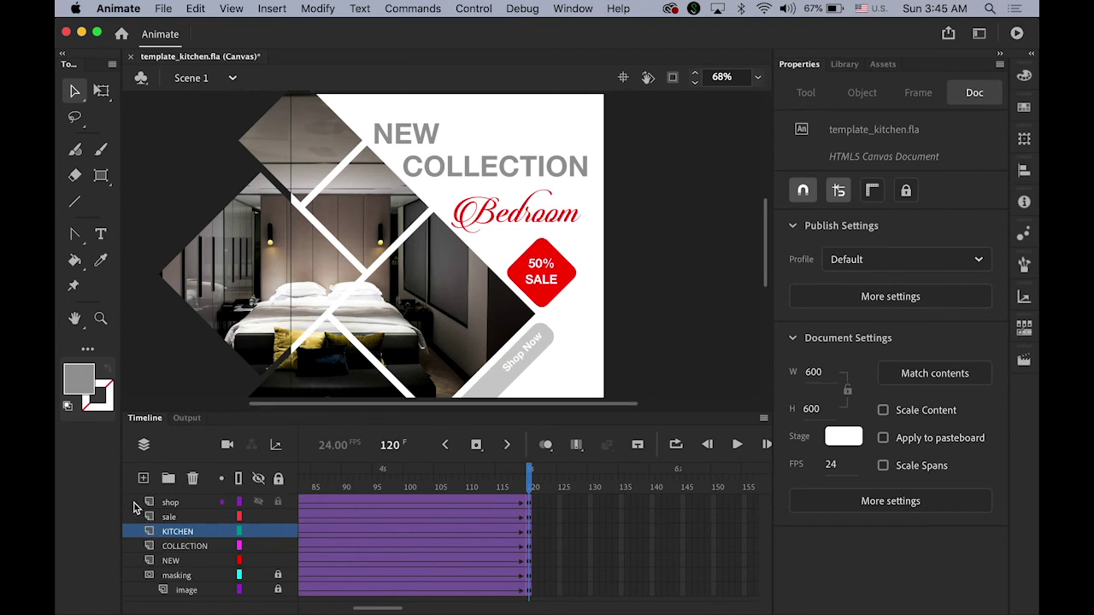
click(136, 504)
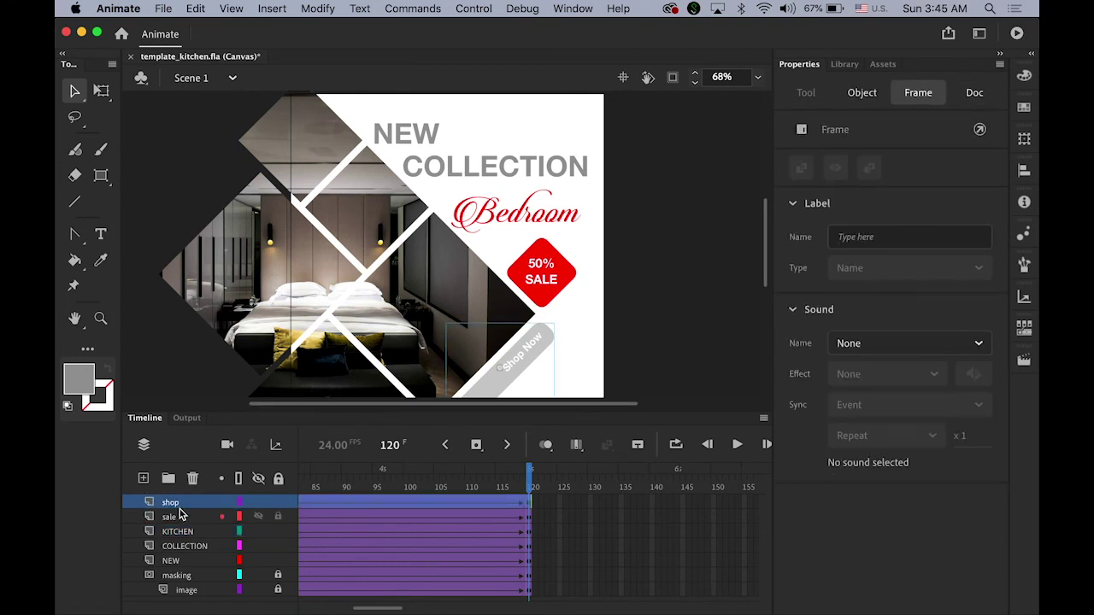
click(143, 478)
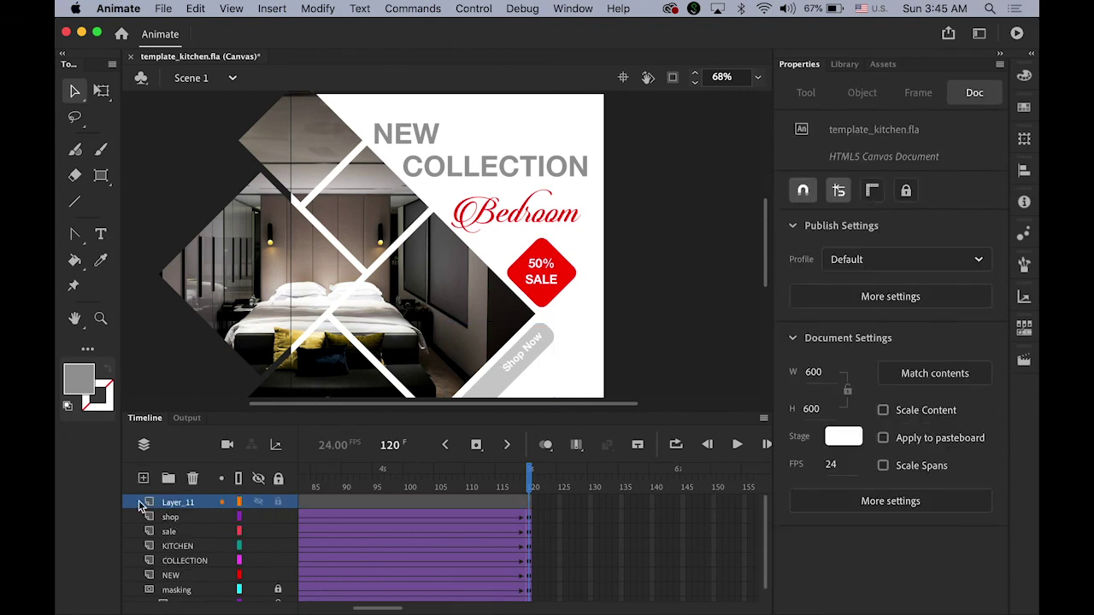
drag(139, 503, 145, 603)
scroll(276, 560, down, 1)
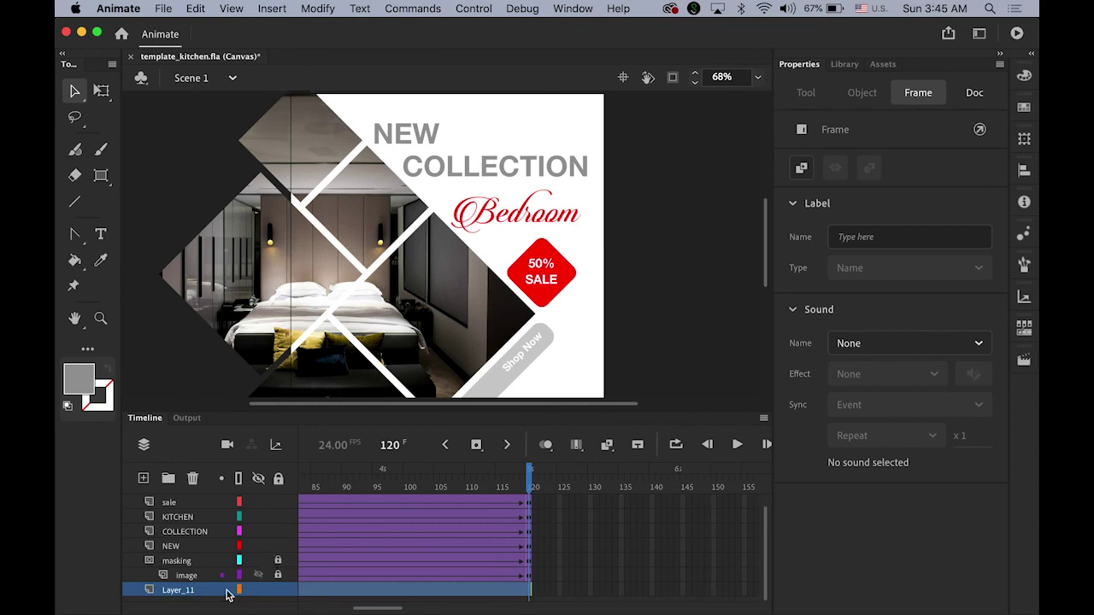
double_click(179, 590)
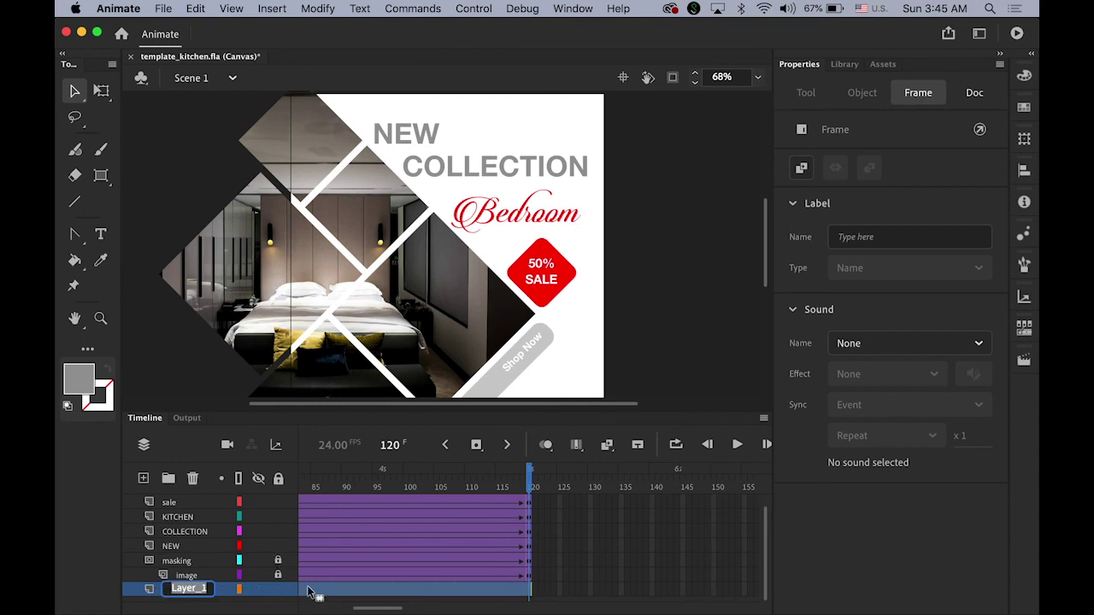
text(BG)
key(Return)
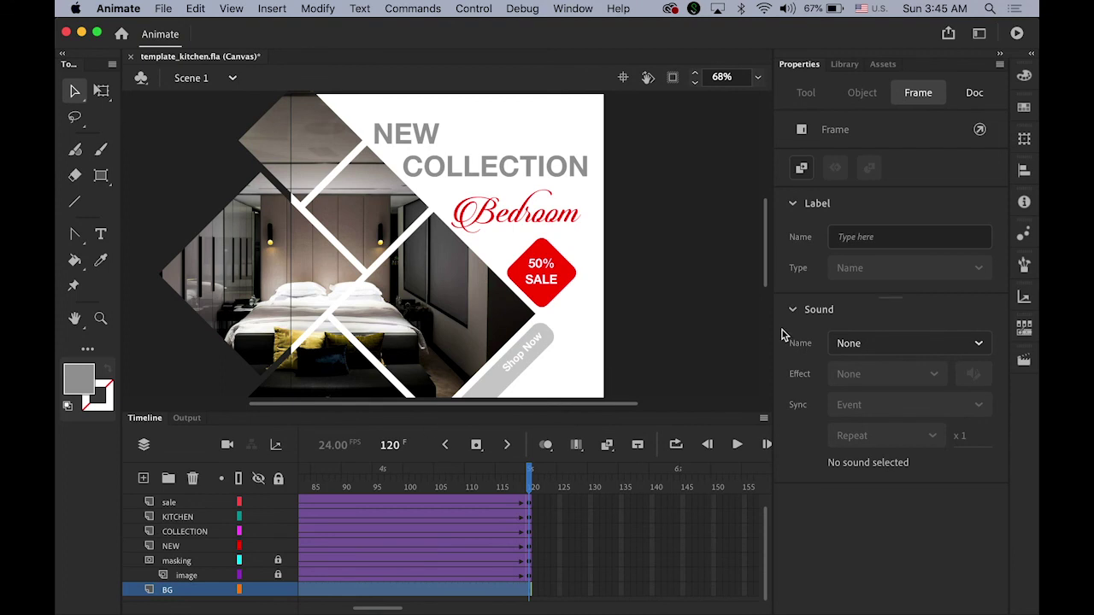
- Set the stage background colour to black (#000000) and test the movie in the browser
click(676, 272)
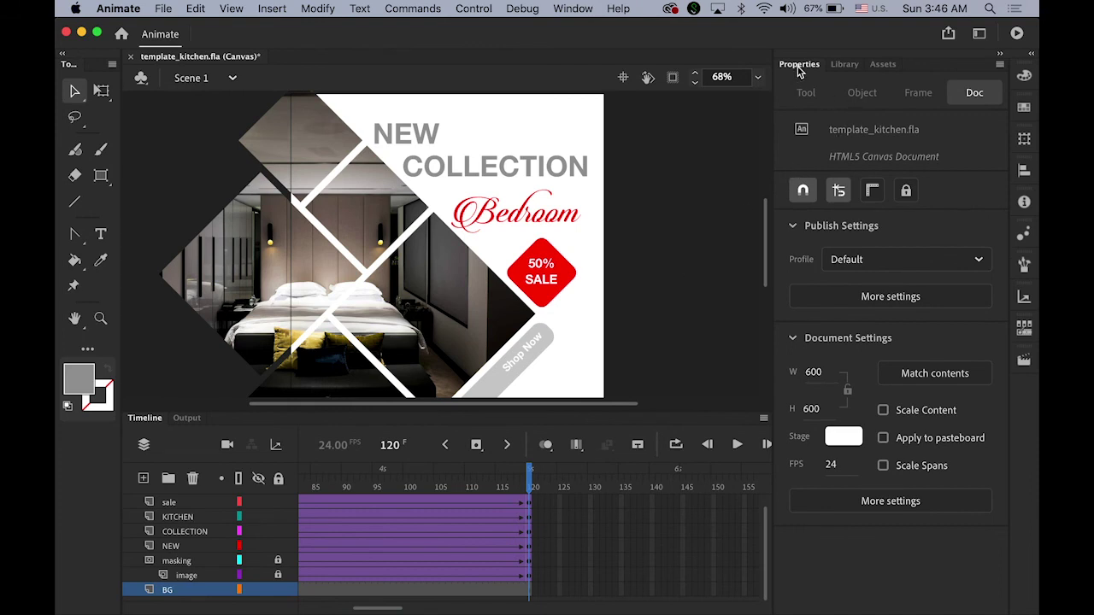
click(843, 438)
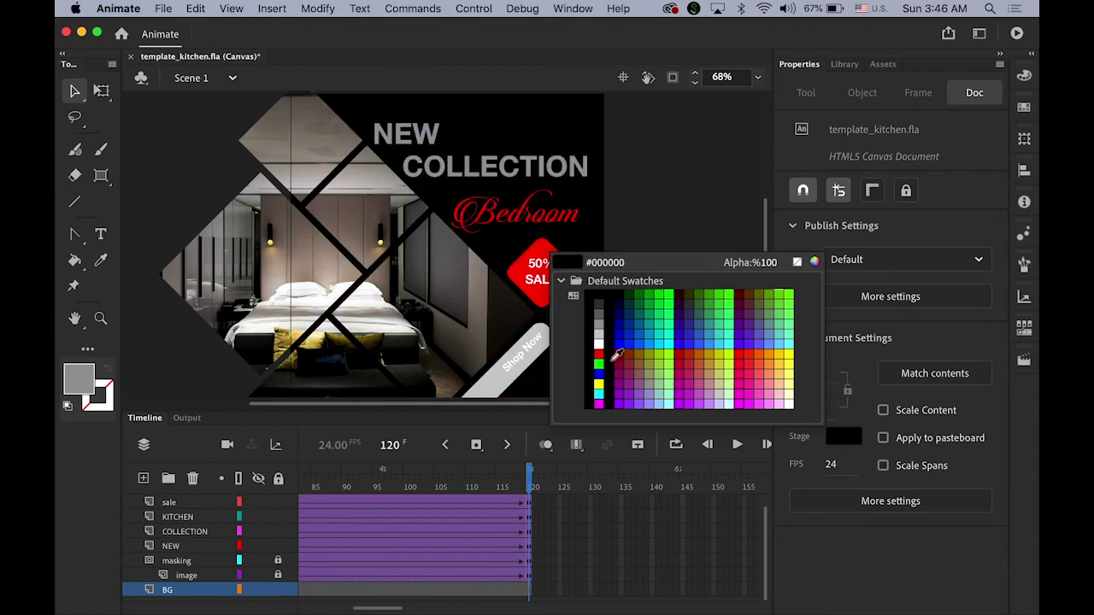
click(596, 296)
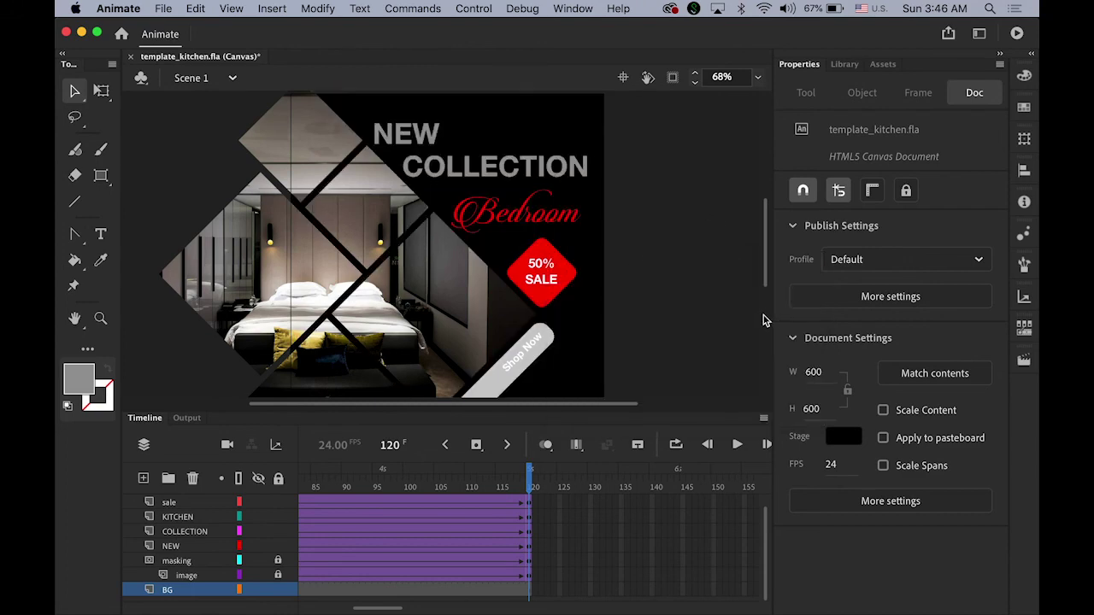
key(super+Return)
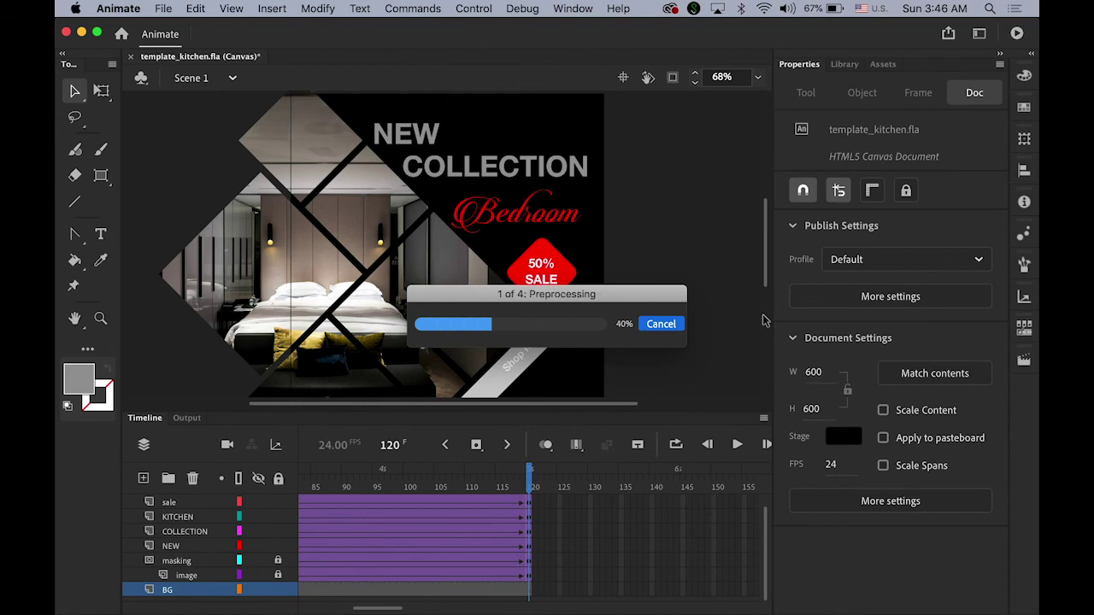